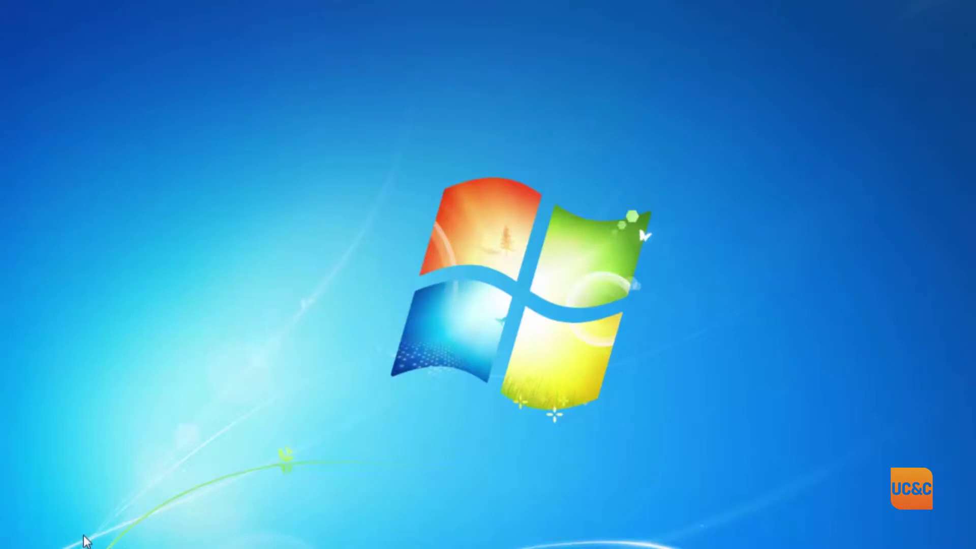
left_click(81, 540)
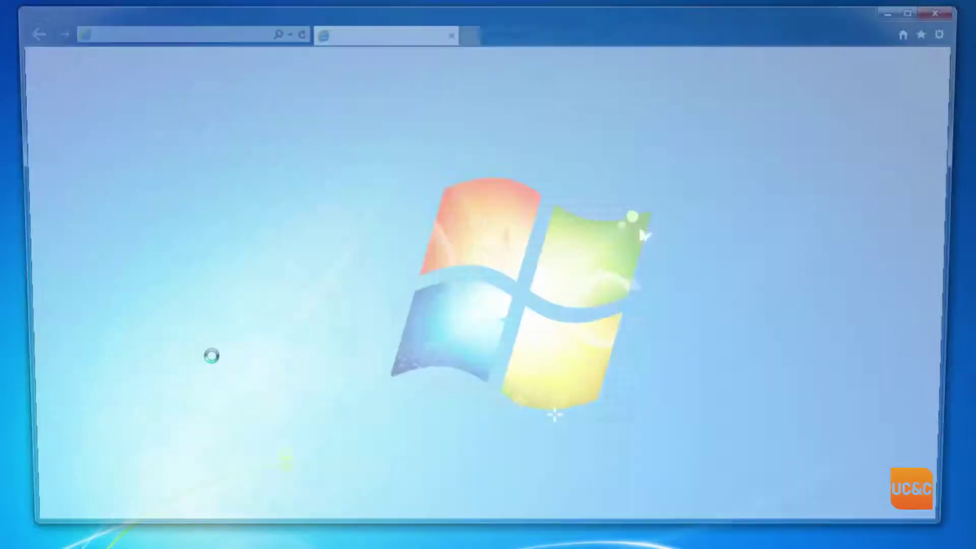
left_click(173, 29)
type("https://uc.ucandc.com/")
key("Return")
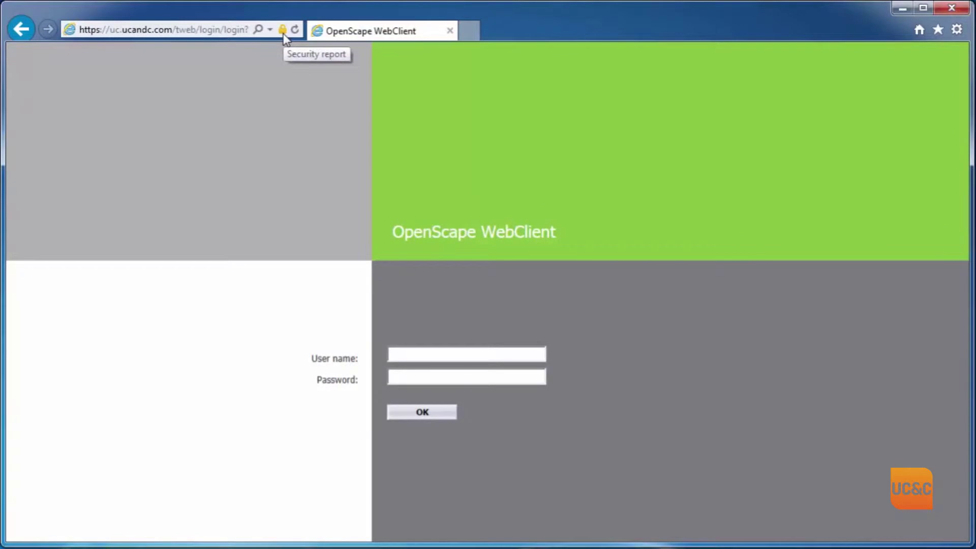
Sign in by entering the account's user name and password.
type("tomhill")
key("Tab")
type("••••••••••")
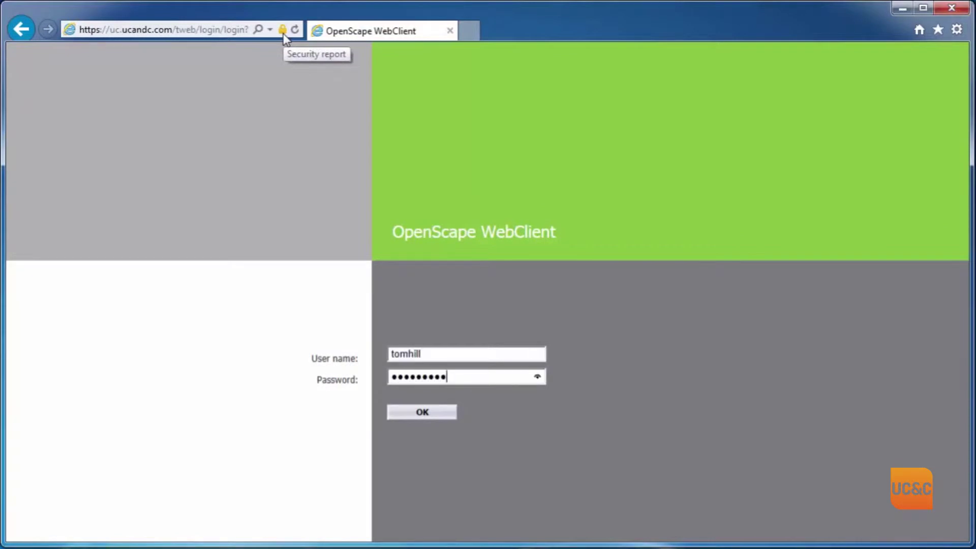
key("Return")
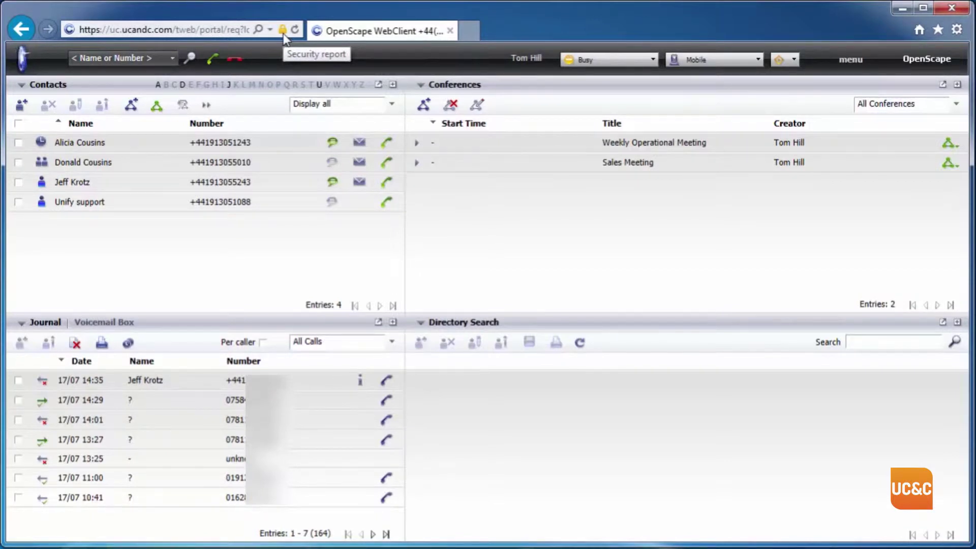
left_click(645, 64)
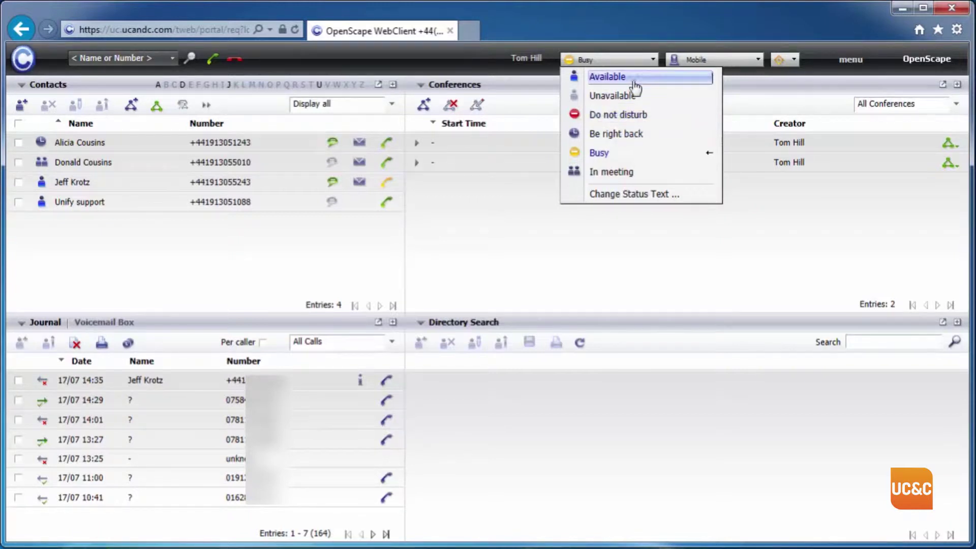
left_click(602, 154)
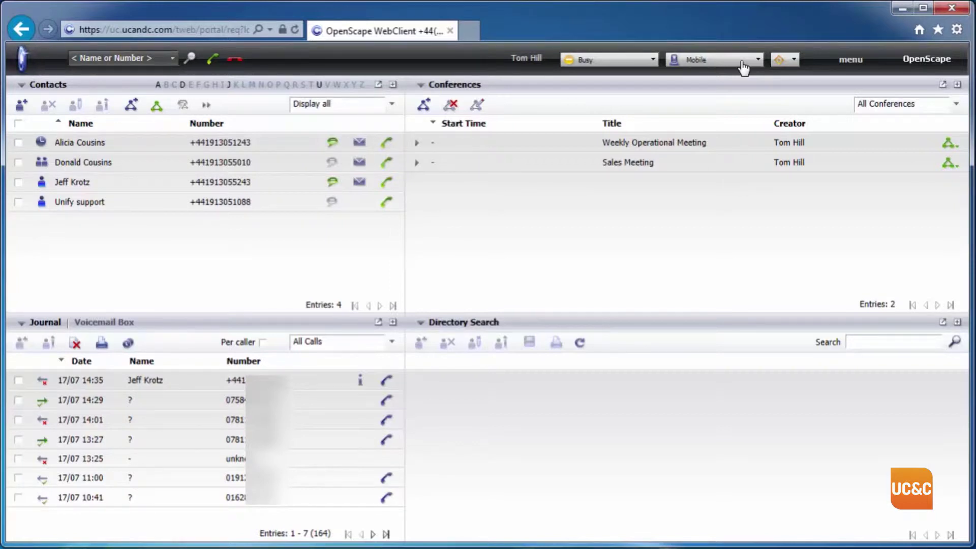
left_click(742, 63)
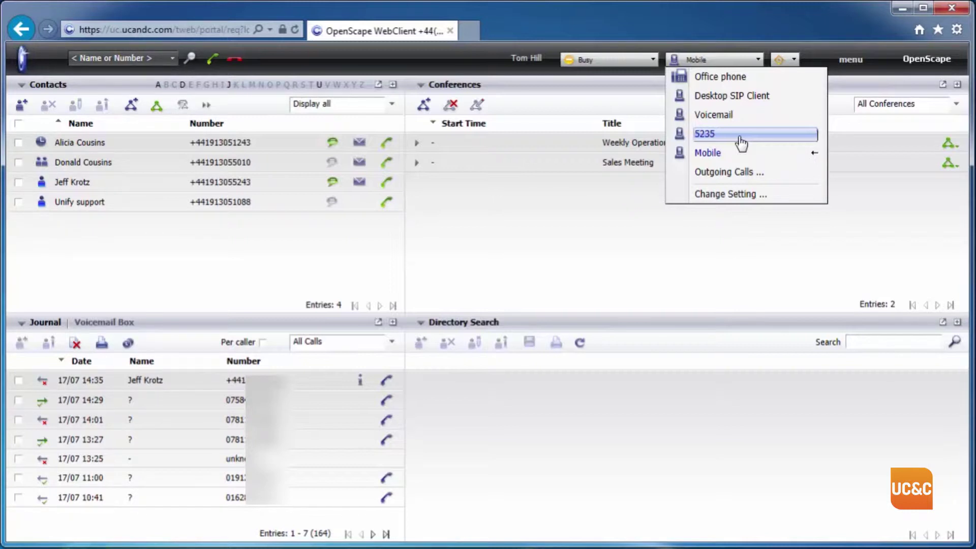
left_click(717, 154)
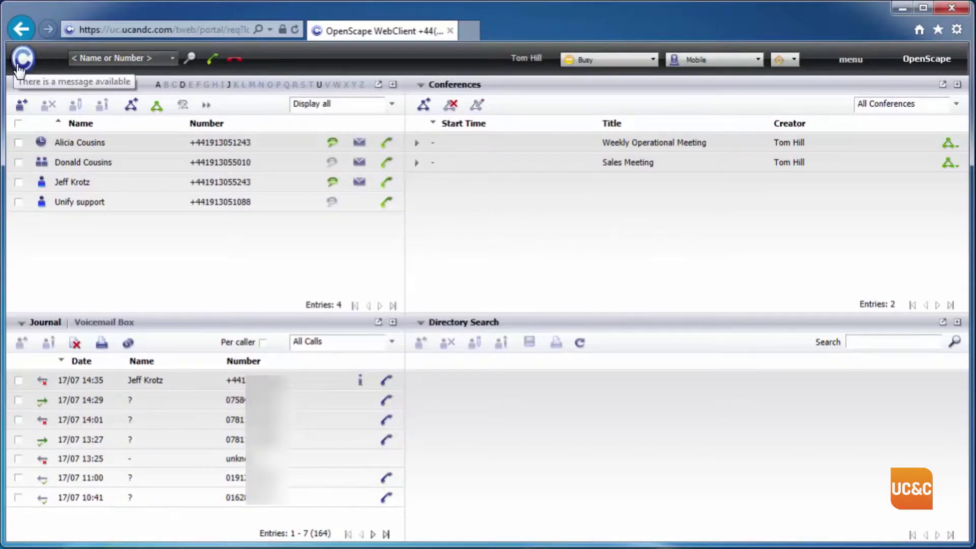
Open the Voicemail Box from Status Information to show the 17/07 14:27 message.
mouse_move(25, 65)
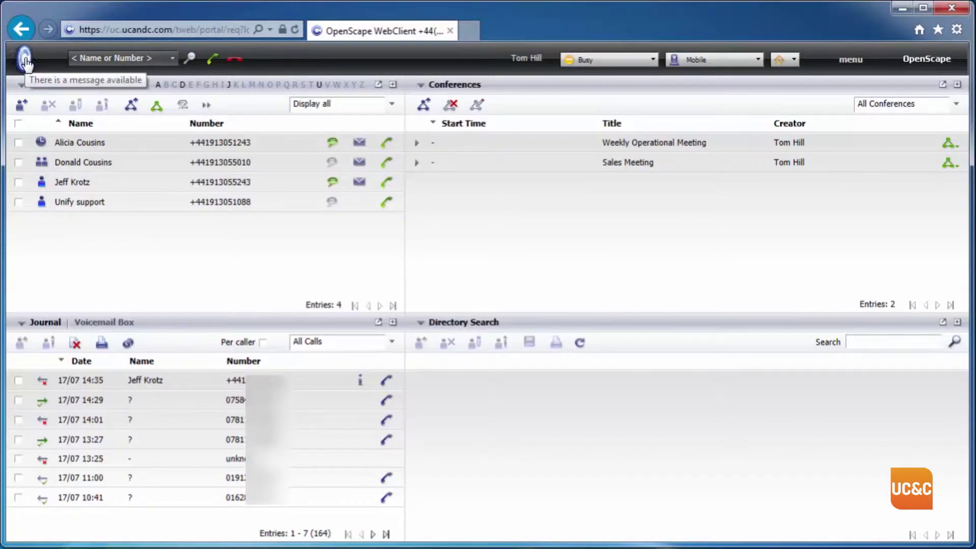
left_click(25, 61)
left_click(113, 168)
left_click(82, 109)
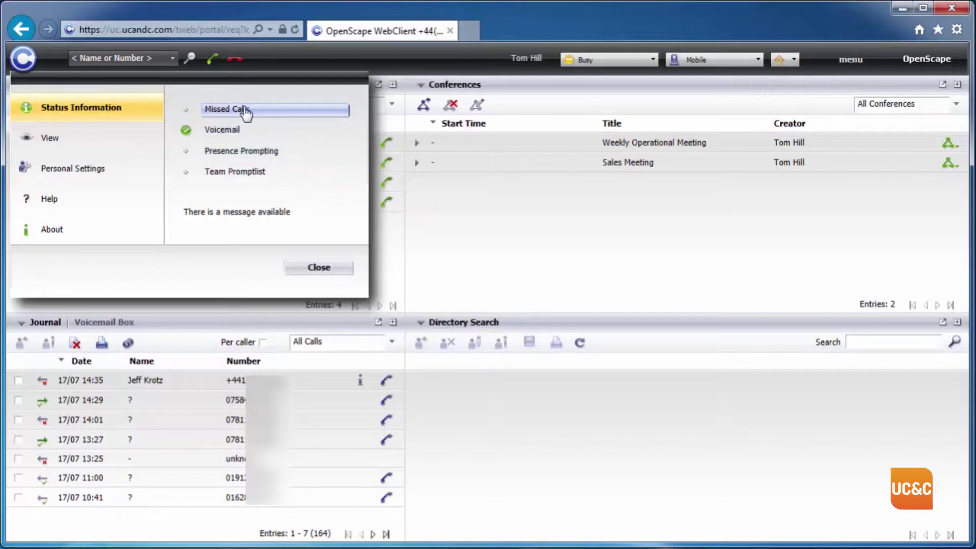
left_click(219, 133)
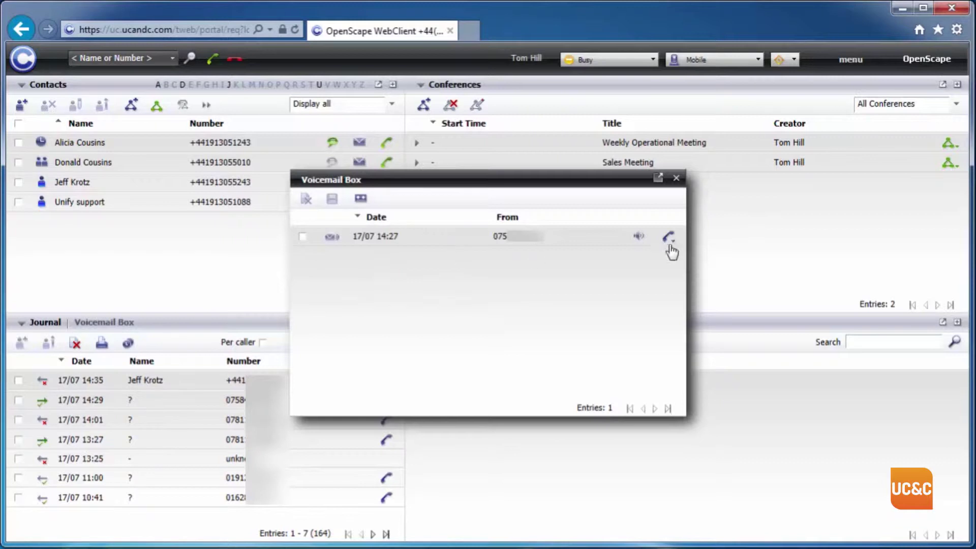
Switch voicemail playback to Telephone, then close the player and the Voicemail Box.
left_click(638, 238)
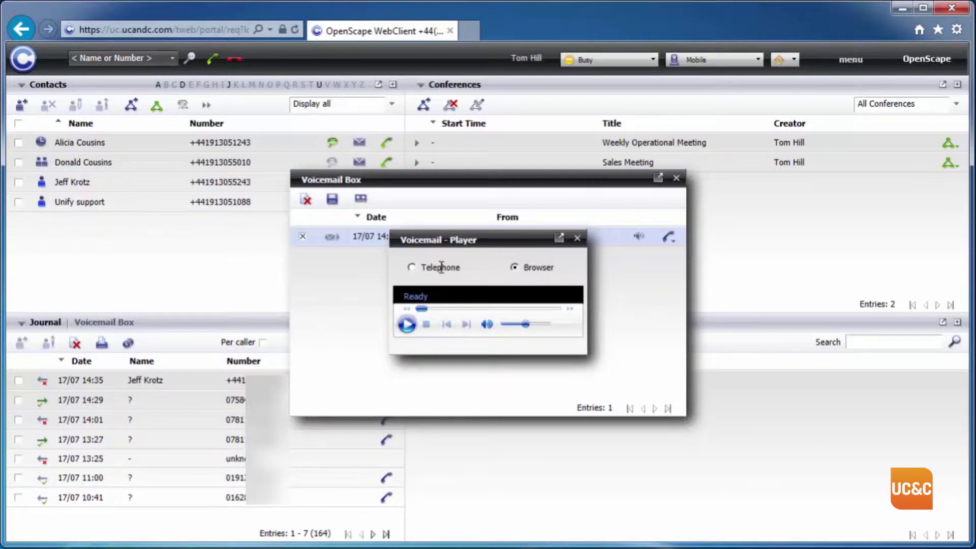
left_click(411, 268)
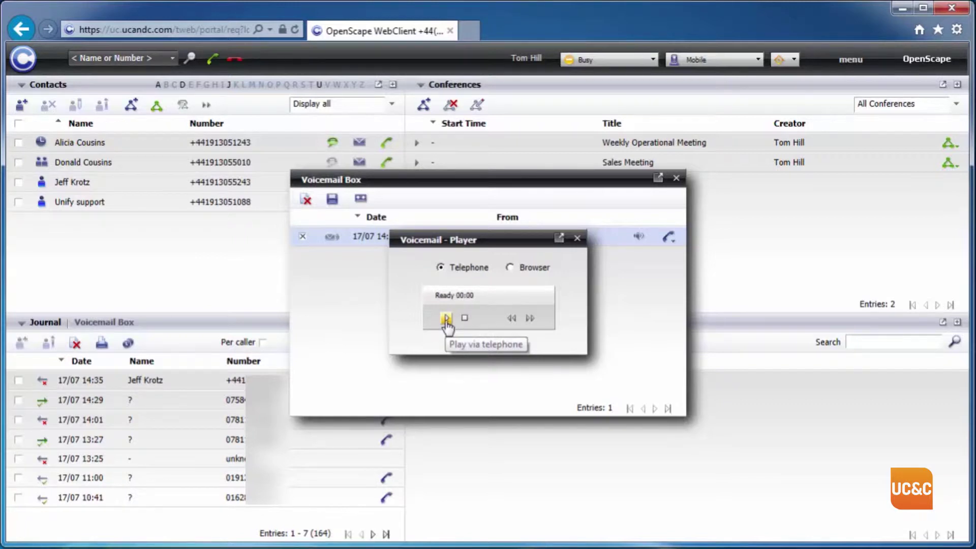
left_click(577, 238)
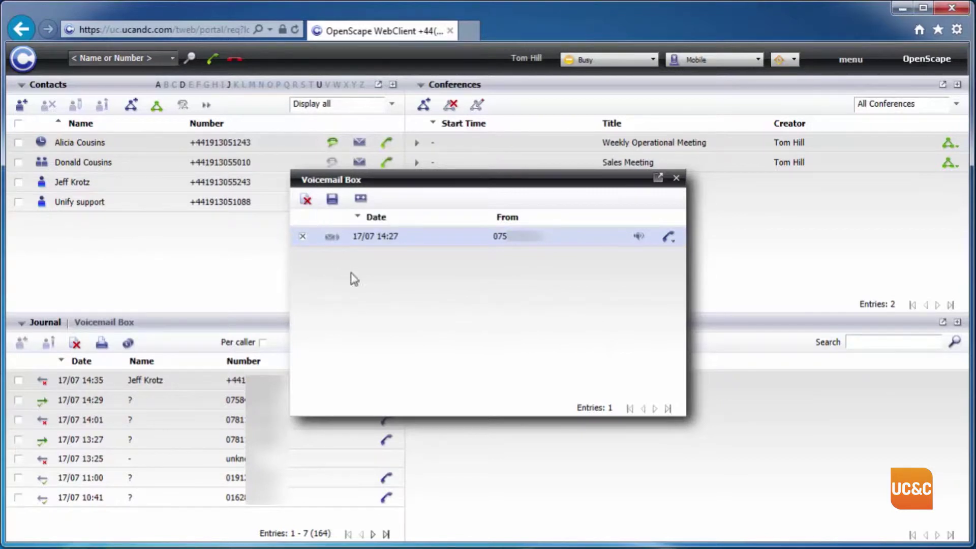
left_click(676, 178)
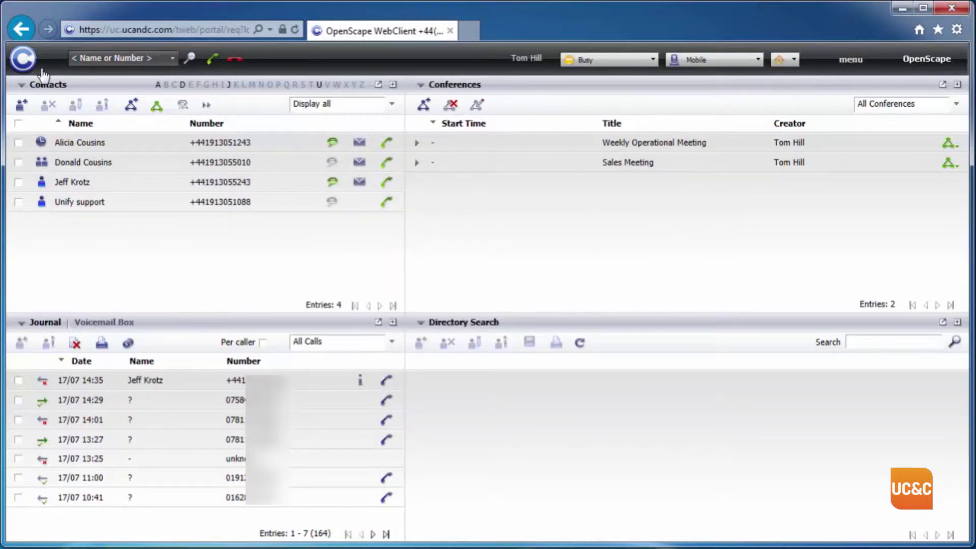
Make 5235 the active calling device and enter the contact's name in the Name or Number box.
left_click(136, 58)
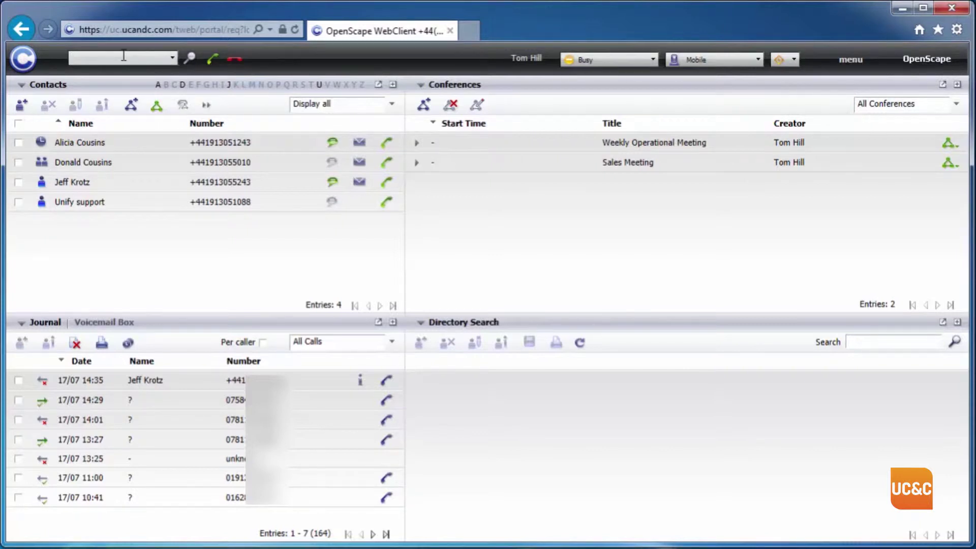
type("jeff")
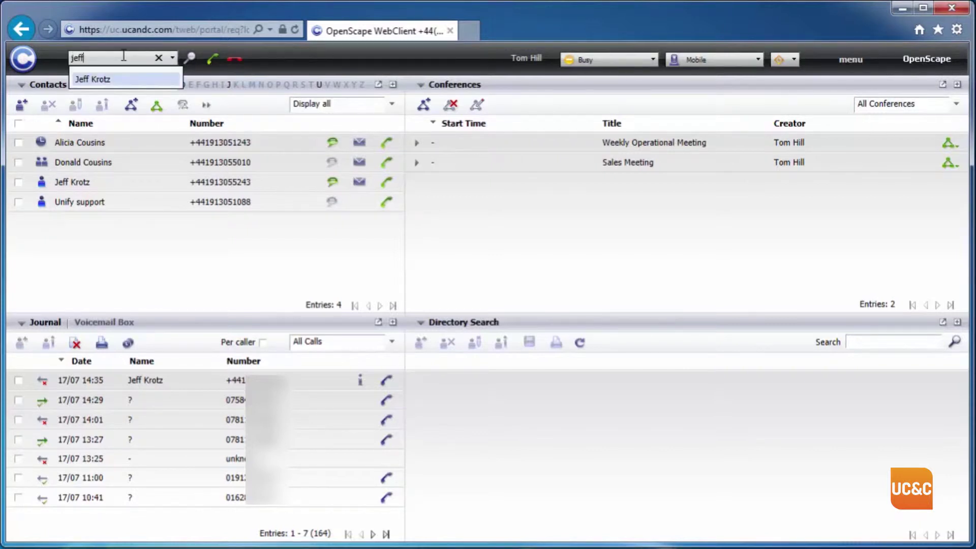
key("BackSpace")
key("BackSpace")
key("BackSpace")
key("BackSpace")
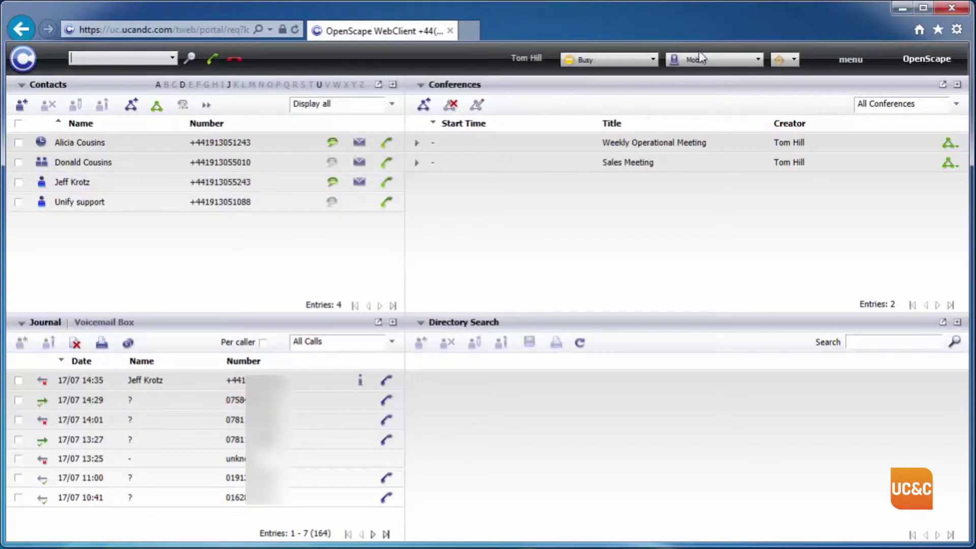
left_click(711, 60)
left_click(715, 133)
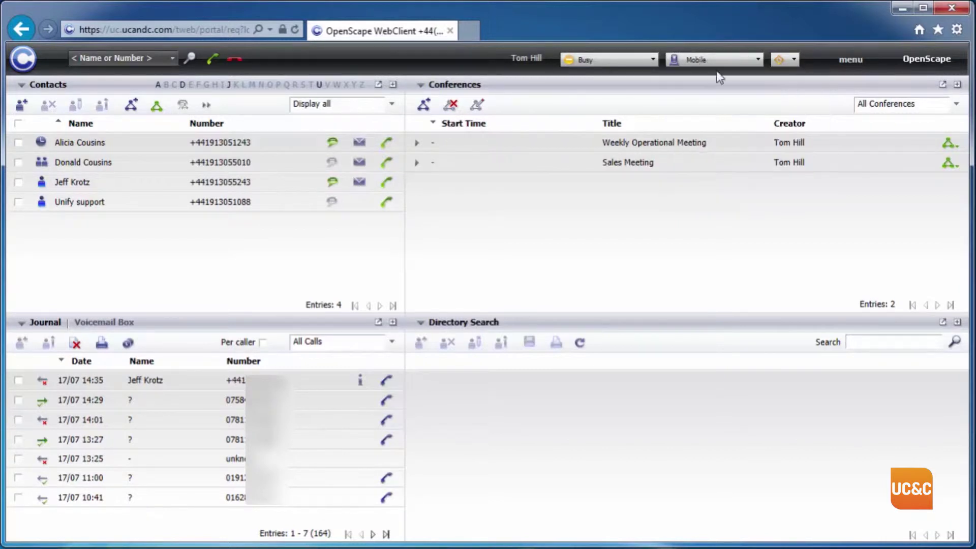
left_click(712, 62)
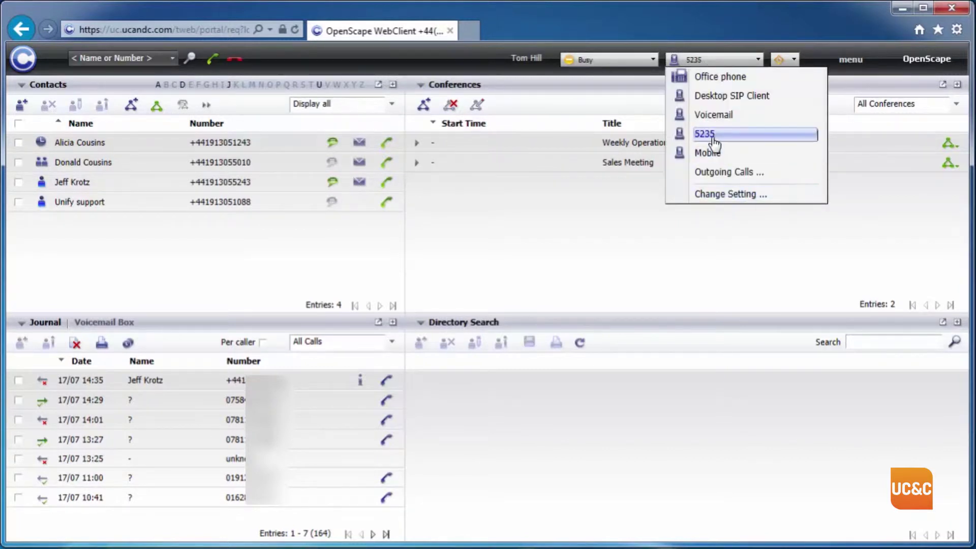
left_click(711, 136)
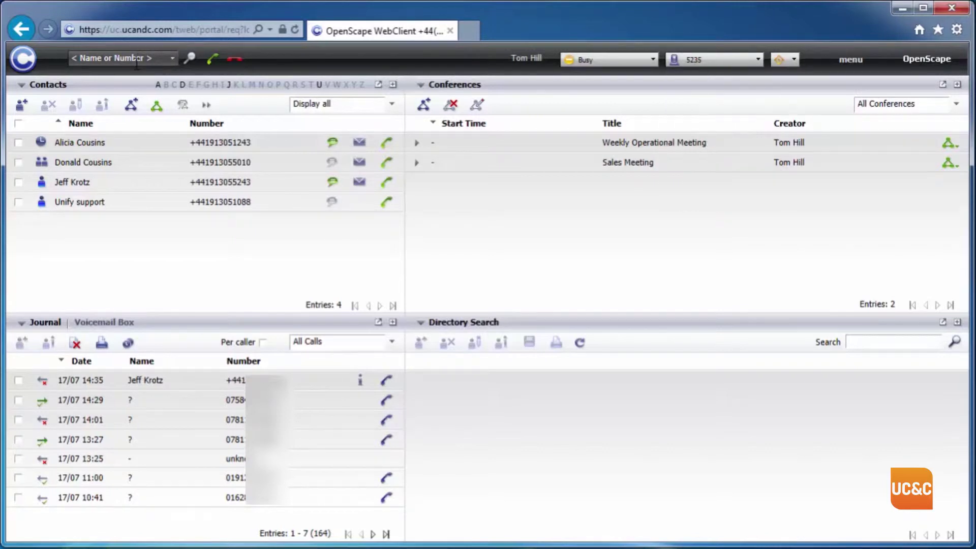
type("jeff")
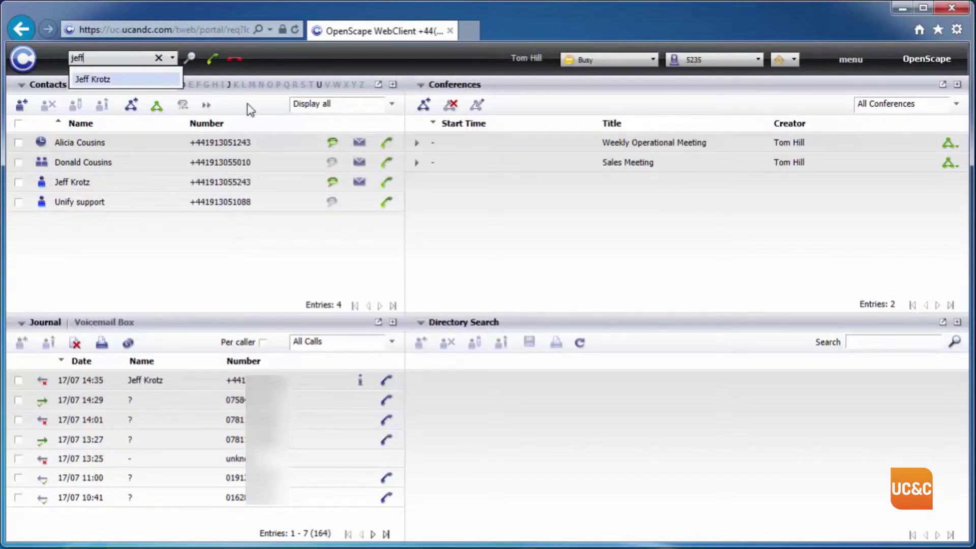
key("Return")
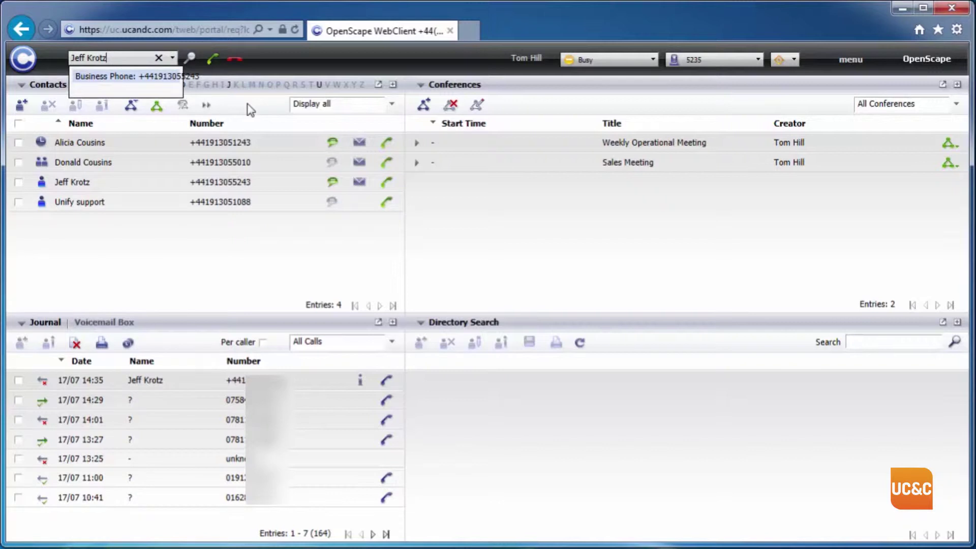
Call the contact's business phone, hang up, then clear the typed number 234.
left_click(119, 81)
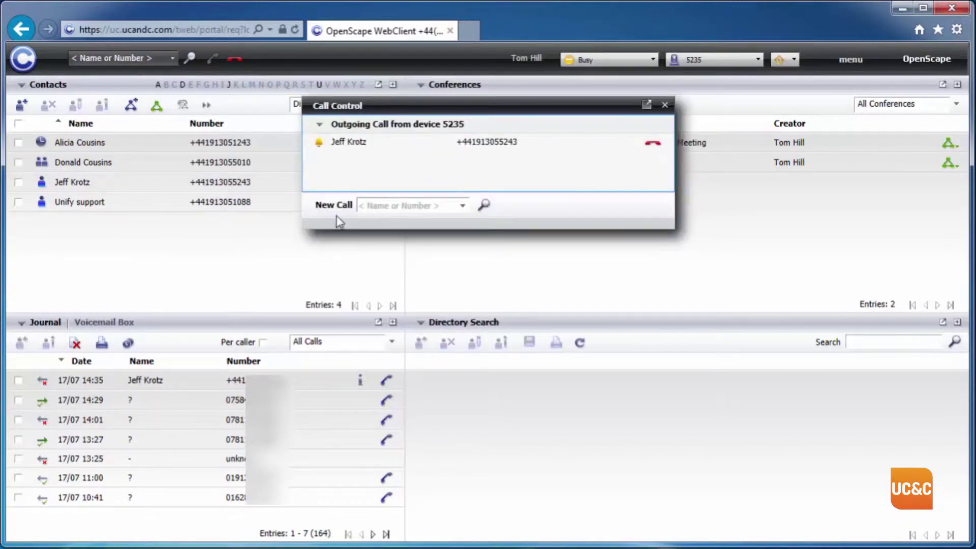
left_click(653, 144)
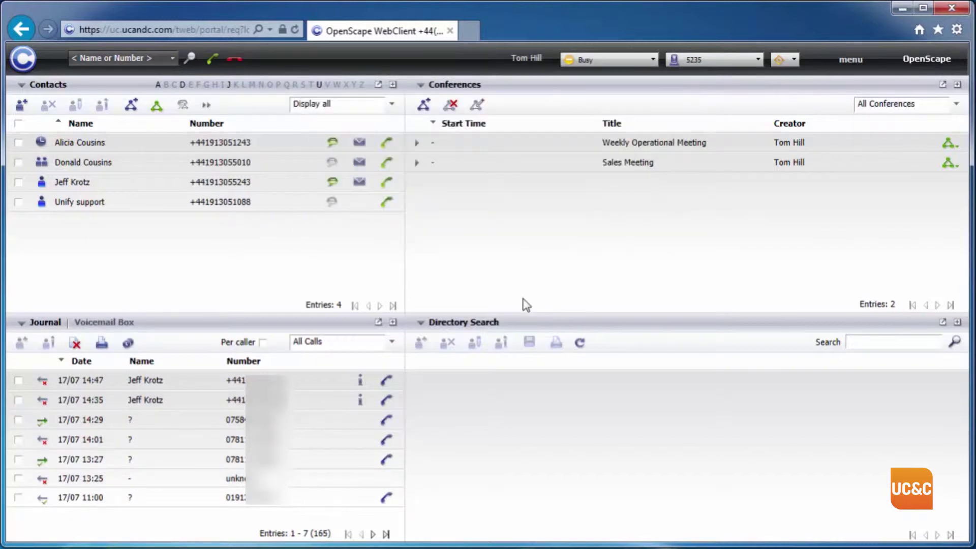
left_click(125, 57)
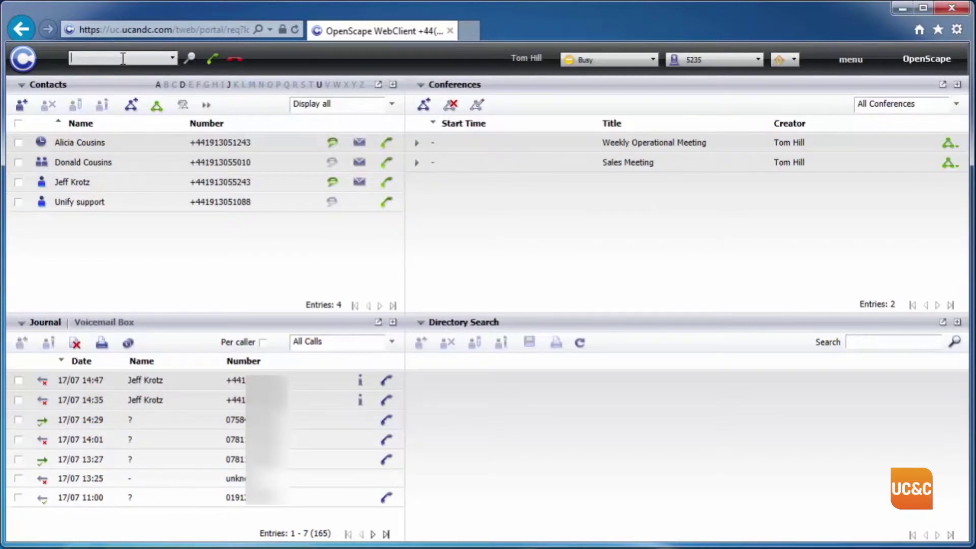
type("234")
key("BackSpace")
key("BackSpace")
key("BackSpace")
key("BackSpace")
key("BackSpace")
key("BackSpace")
key("BackSpace")
left_click(632, 61)
left_click(632, 64)
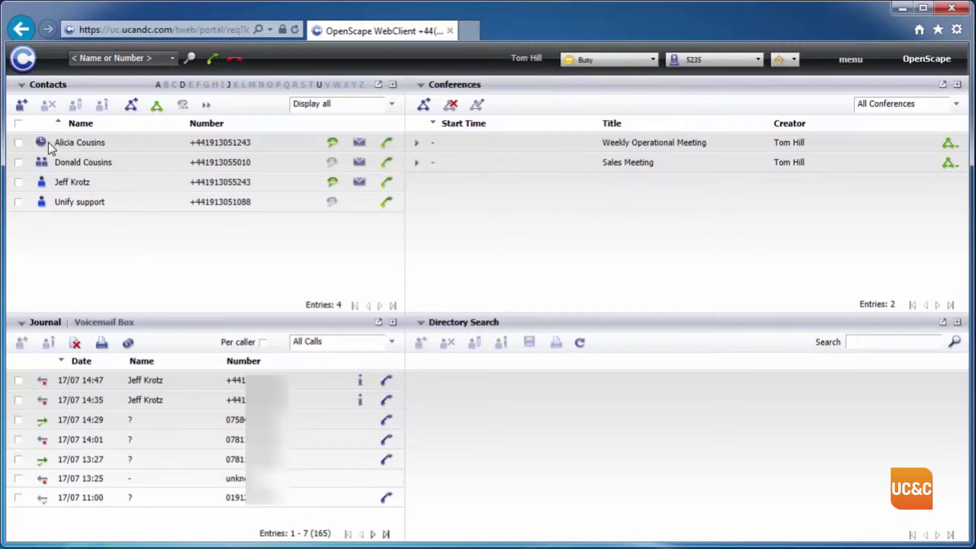
mouse_move(45, 148)
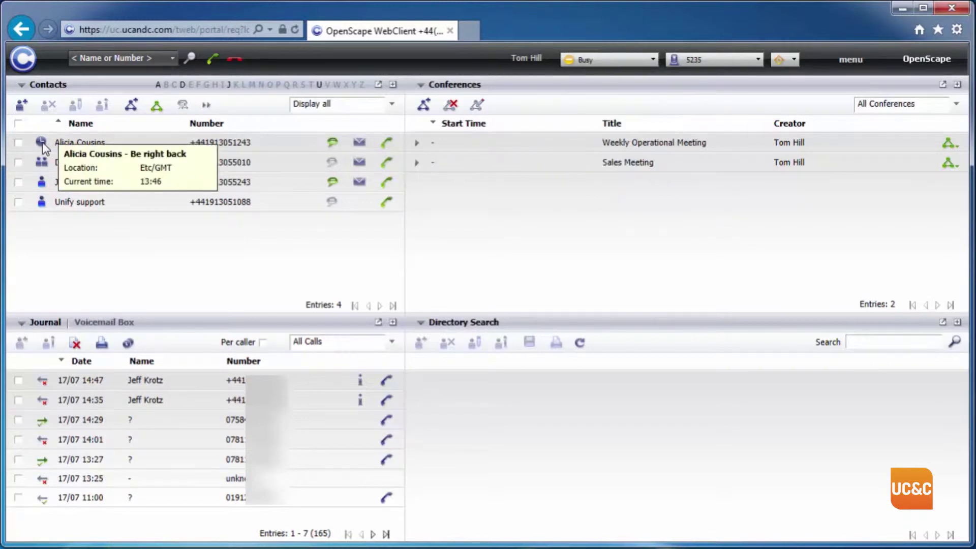
mouse_move(56, 174)
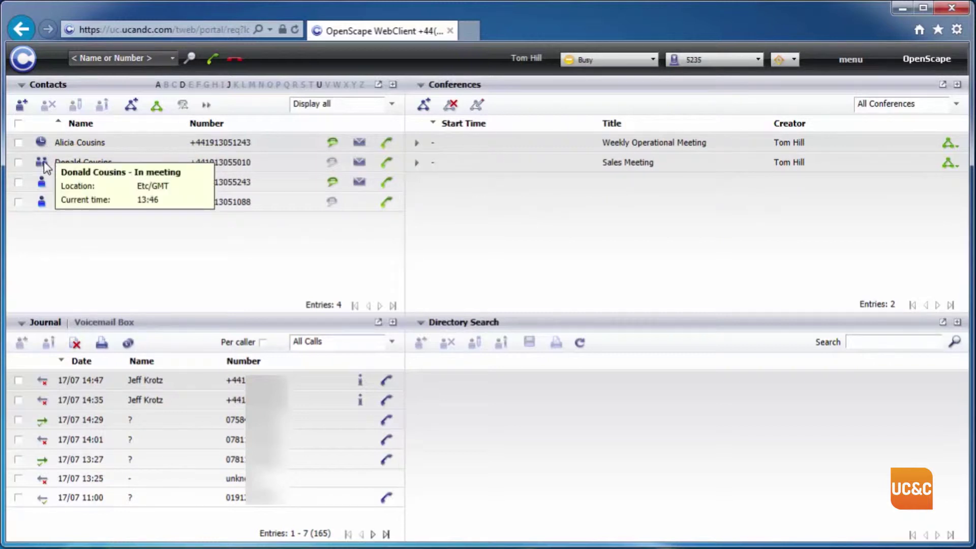
mouse_move(42, 191)
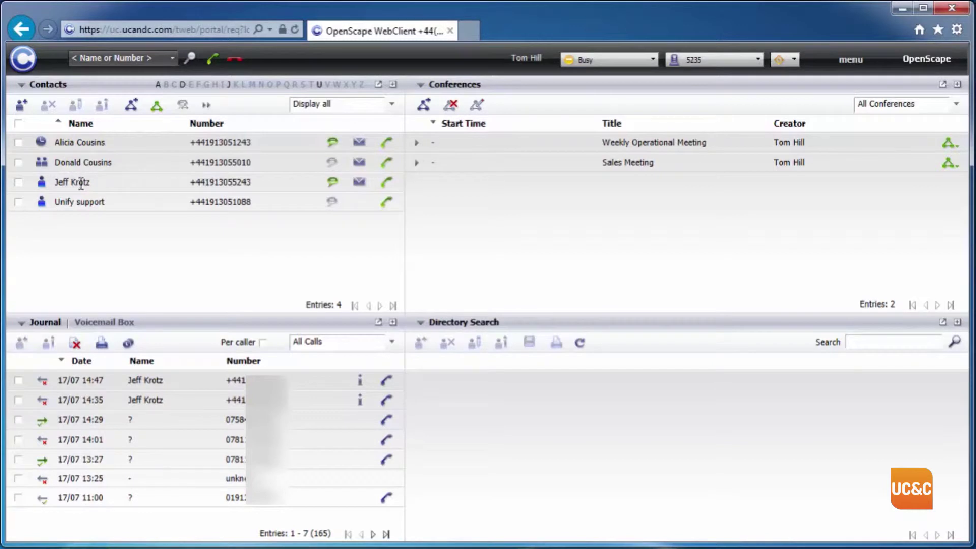
left_click(333, 183)
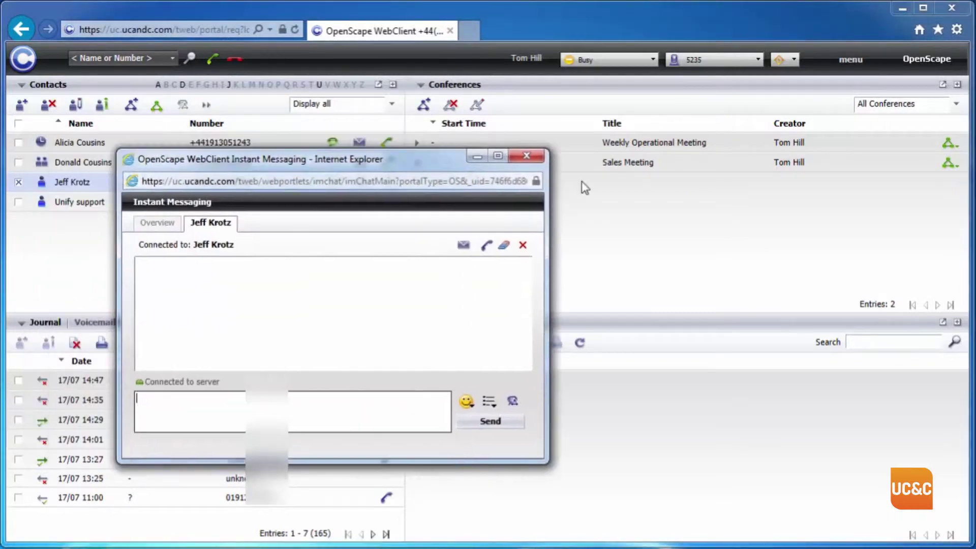
type("Hi Jee")
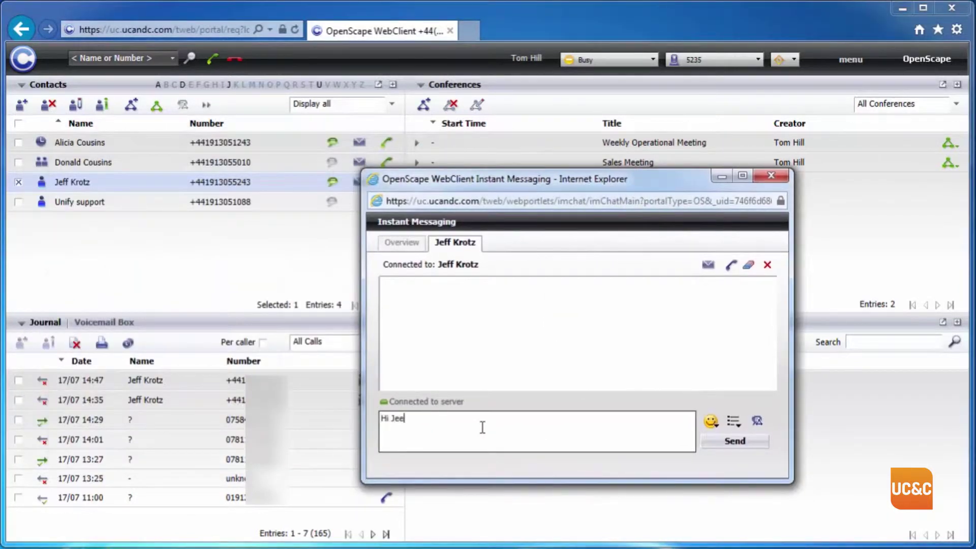
left_click(777, 176)
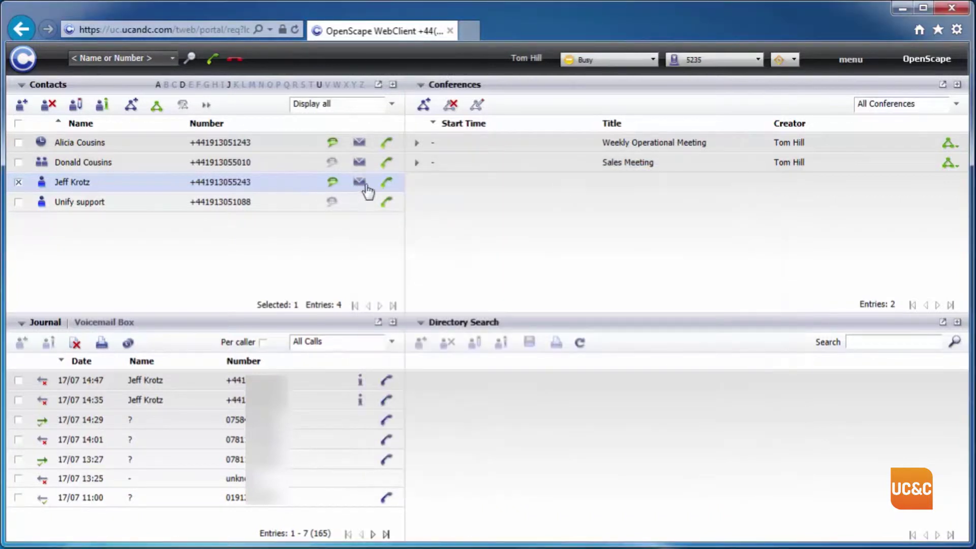
left_click(360, 183)
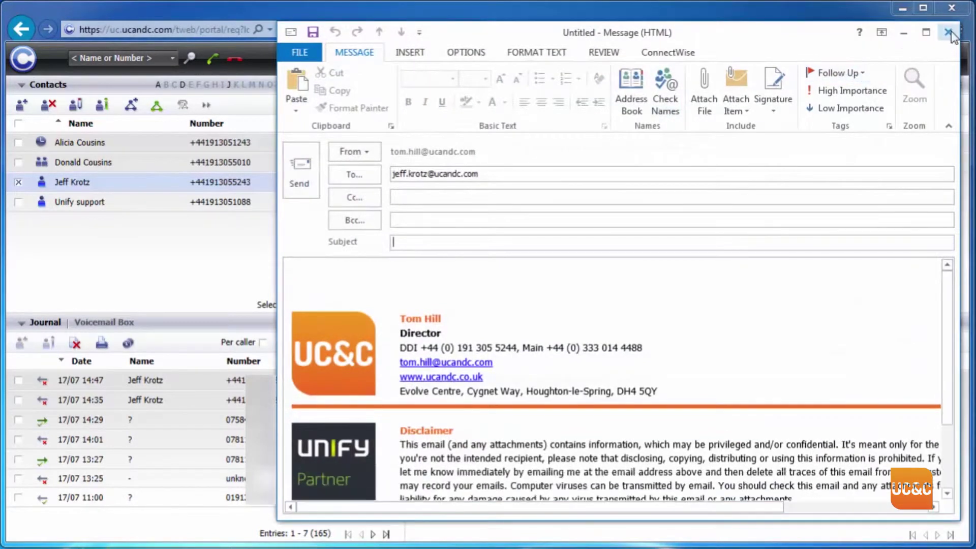
left_click(948, 34)
left_click(531, 330)
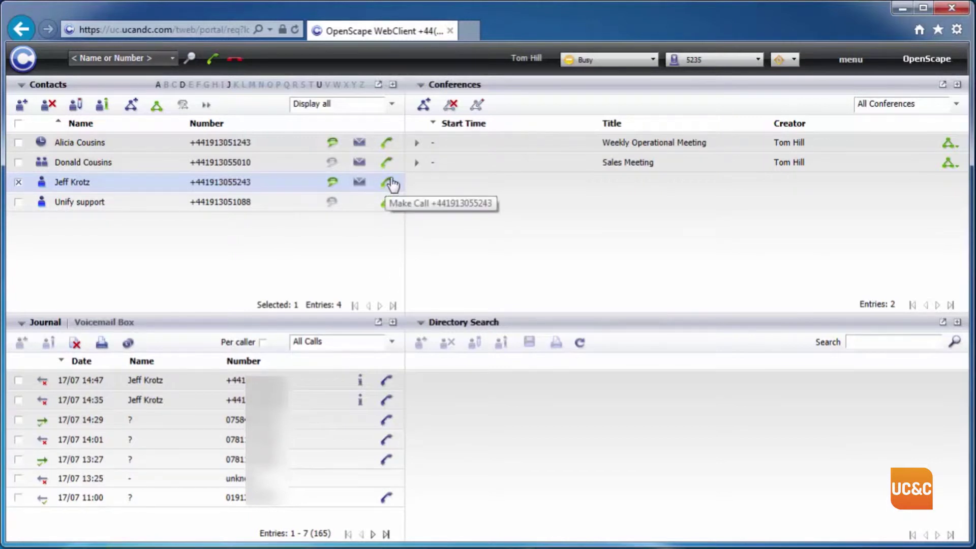
Select the second contact instead of the third and show its additional actions menu.
left_click(734, 63)
left_click(733, 63)
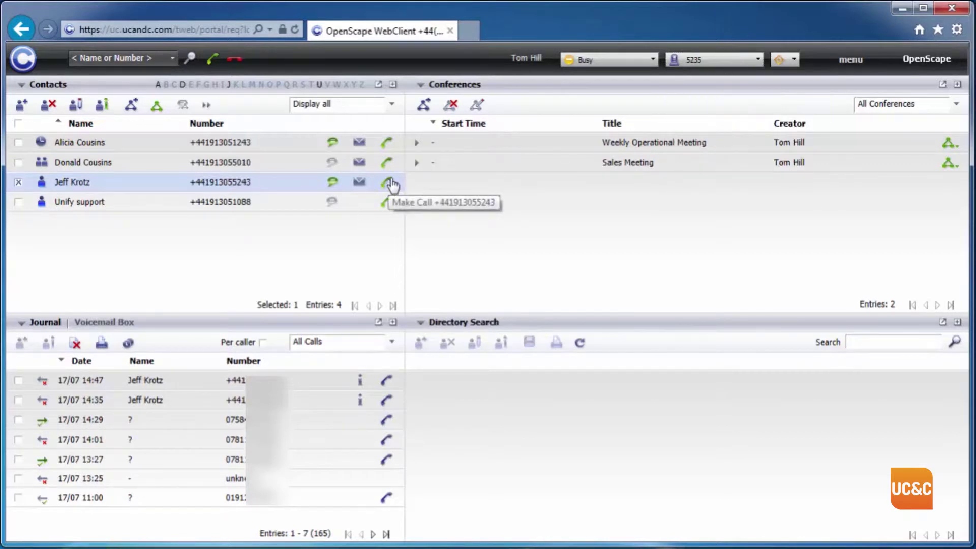
left_click(20, 183)
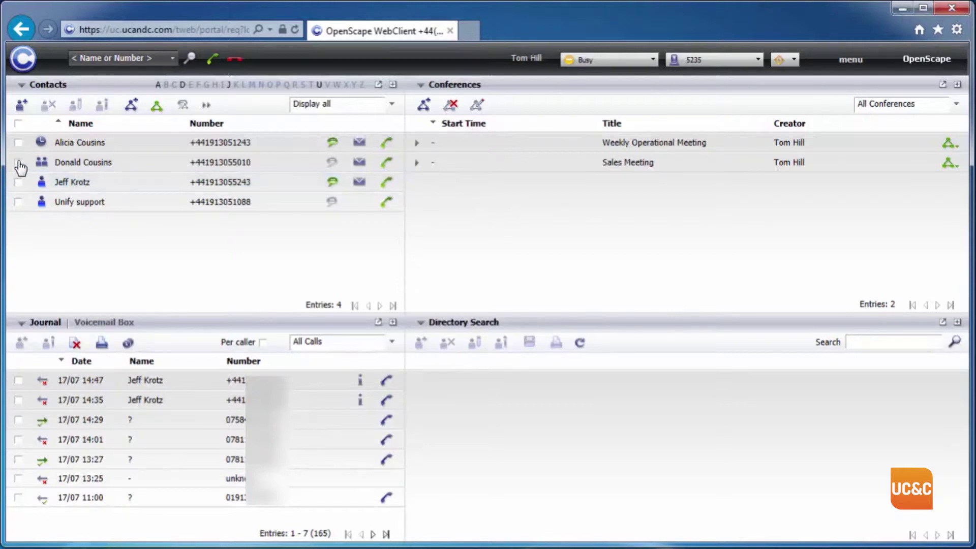
left_click(19, 163)
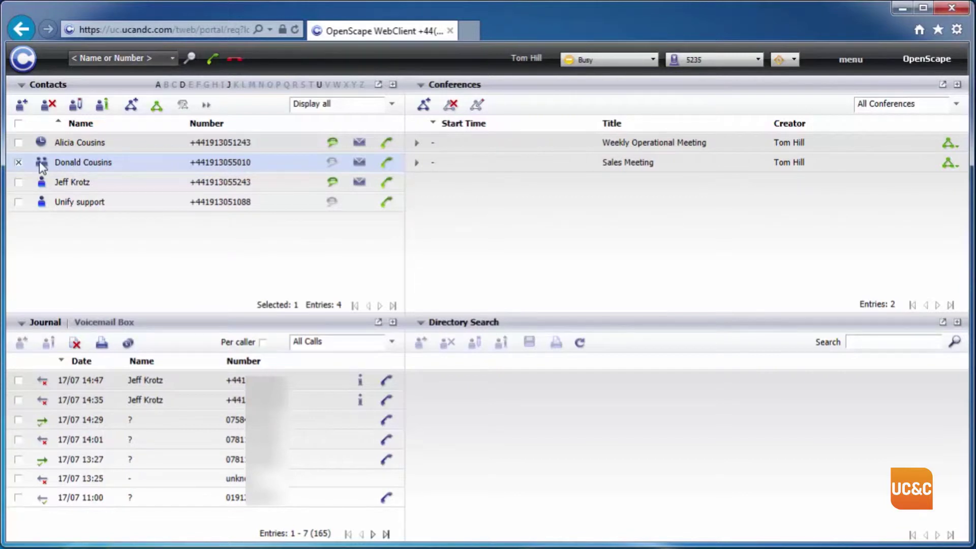
left_click(206, 106)
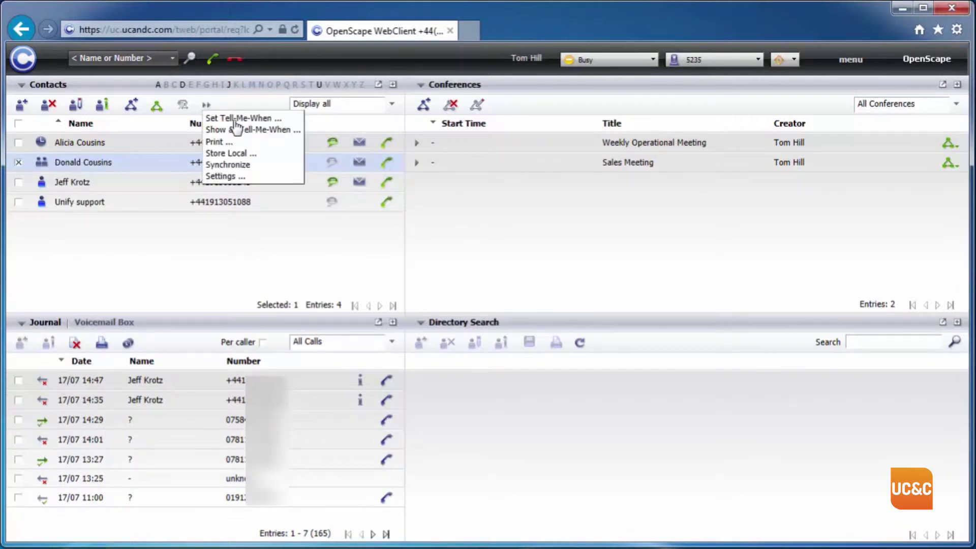
Create a Tell-Me-When alert with screen pop-up notification, expiring in 1 hour.
left_click(265, 120)
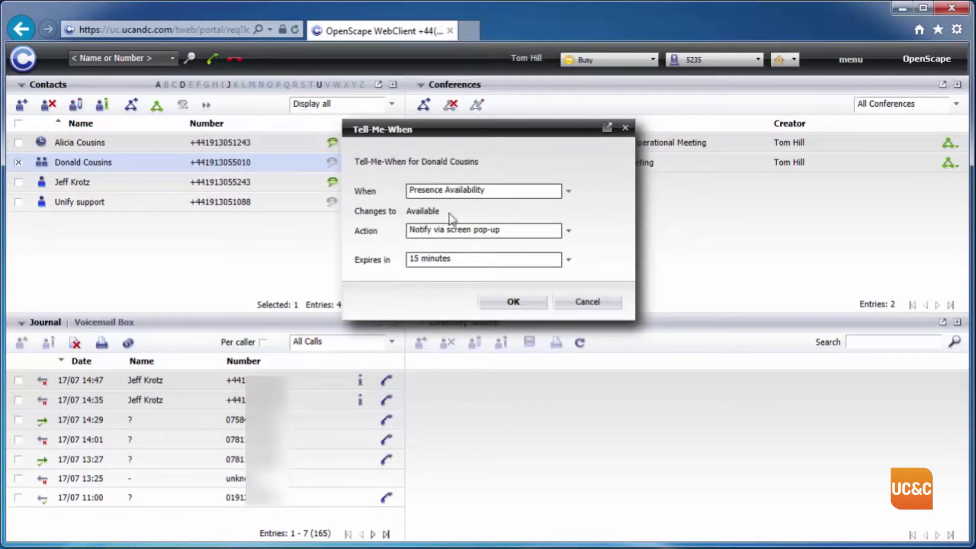
double_click(431, 211)
left_click(508, 232)
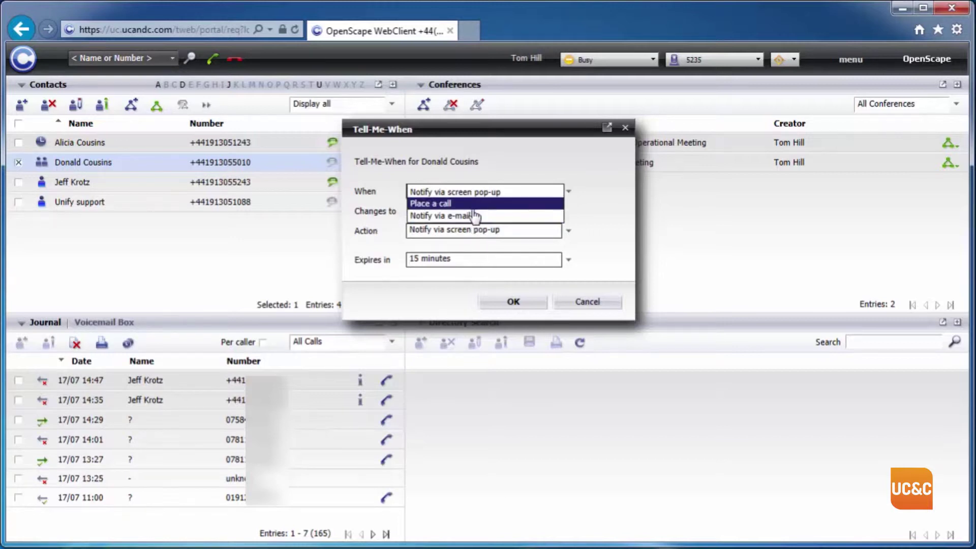
left_click(467, 192)
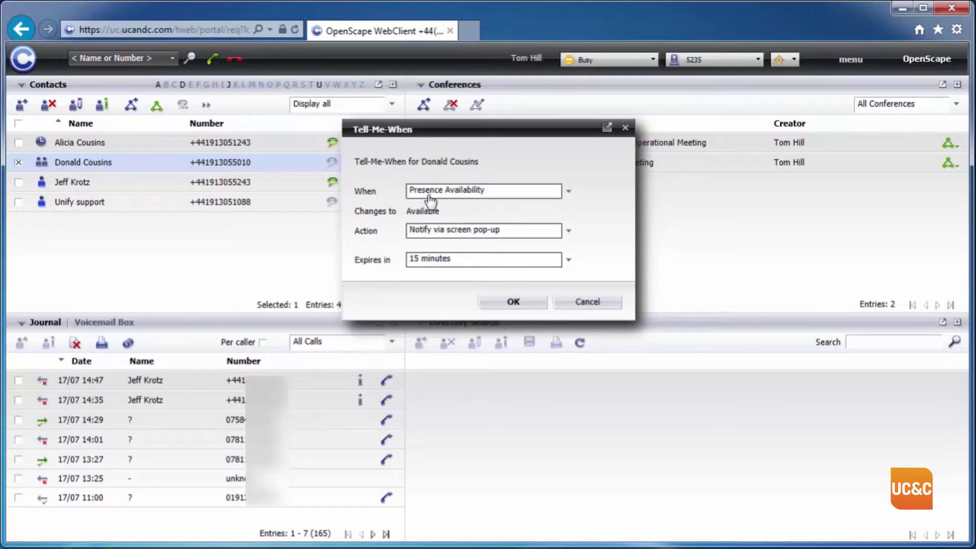
left_click(450, 260)
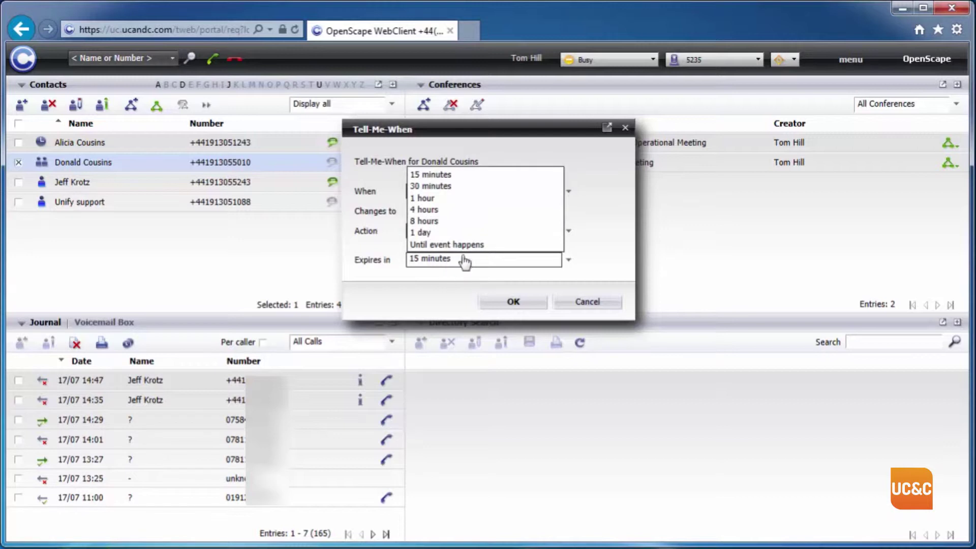
left_click(444, 199)
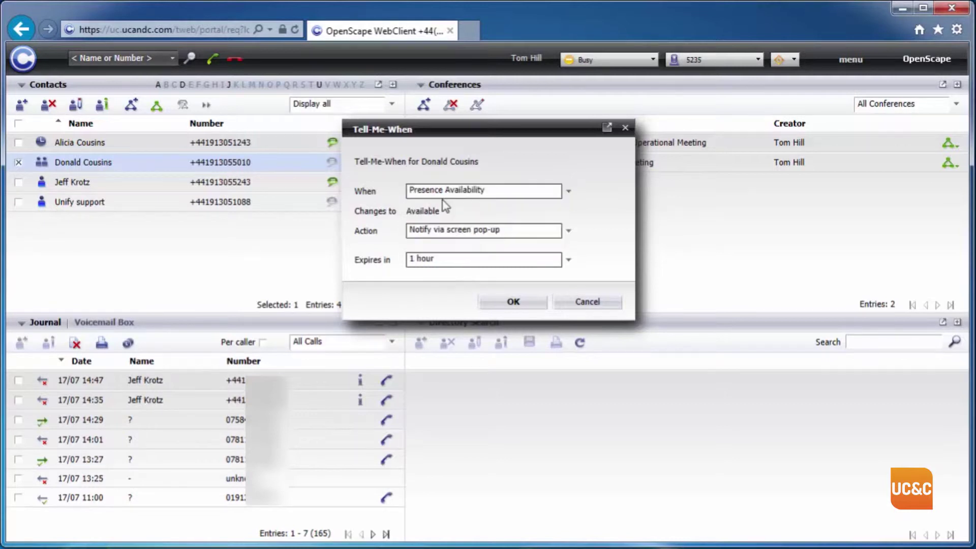
left_click(521, 304)
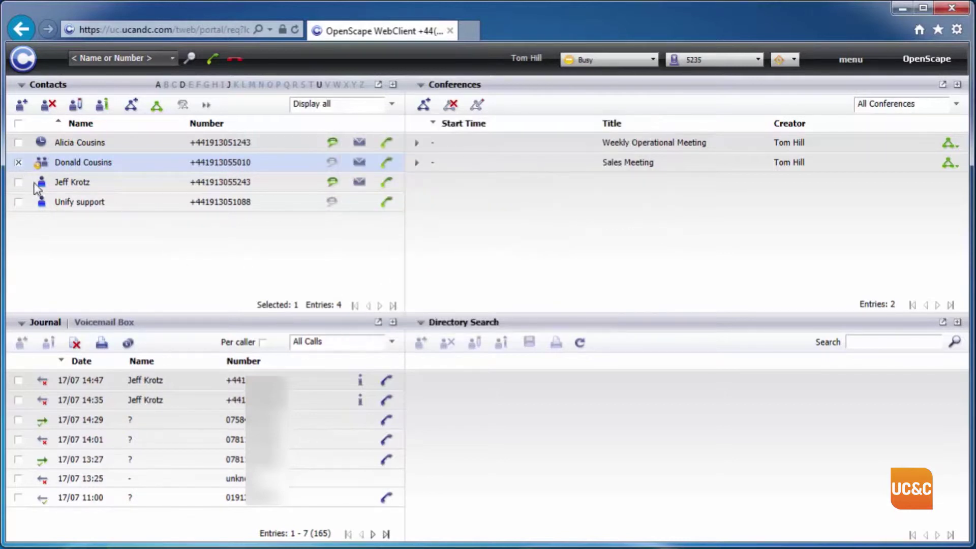
Deselect the second contact and look up the caller of the 13:27 journal call.
mouse_move(39, 170)
left_click(19, 163)
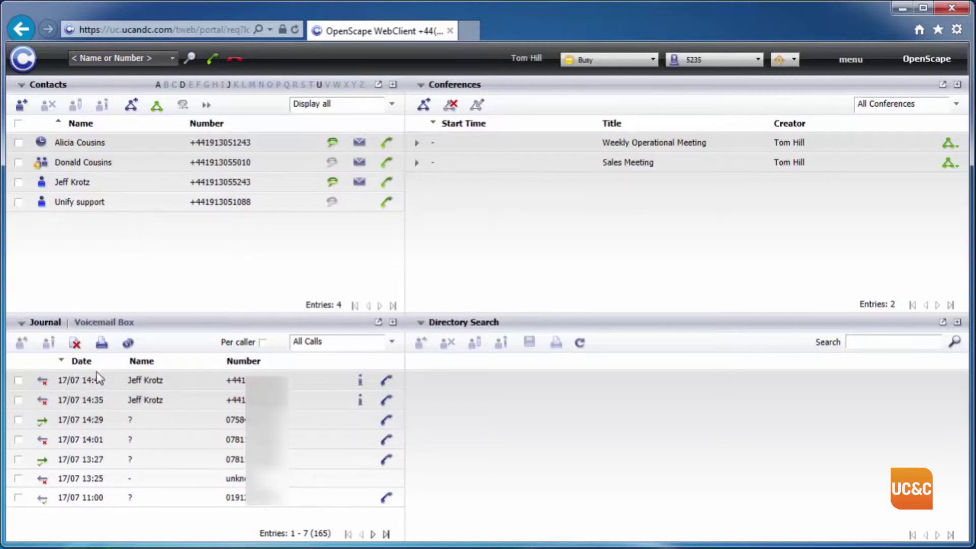
mouse_move(45, 391)
mouse_move(56, 462)
left_click(388, 461)
double_click(312, 472)
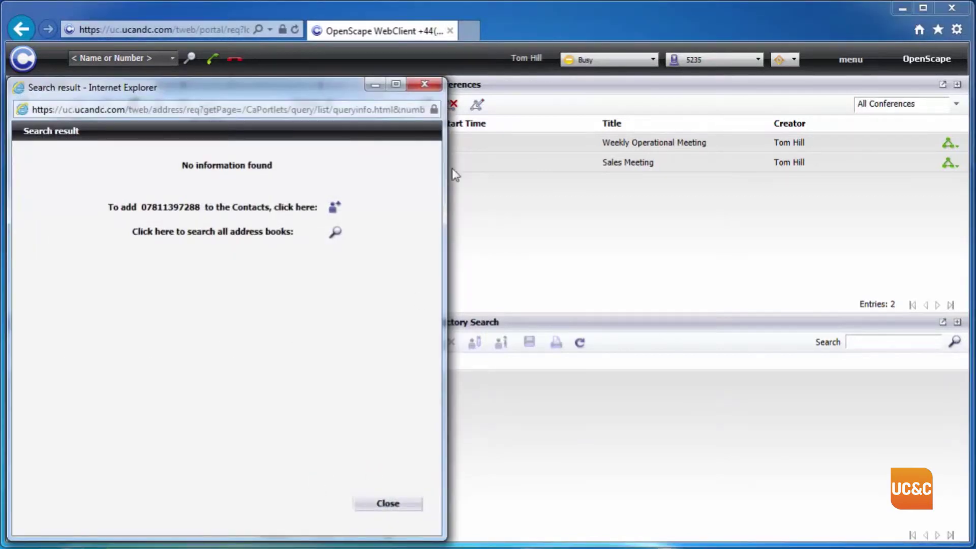
Close the empty search result, tick the 13:27 call and open Add to contacts.
left_click(435, 87)
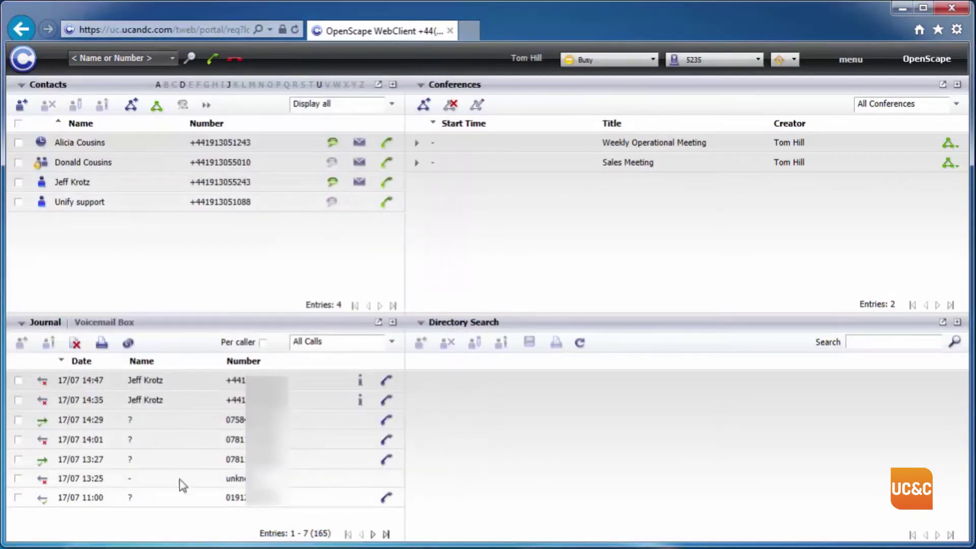
left_click(18, 459)
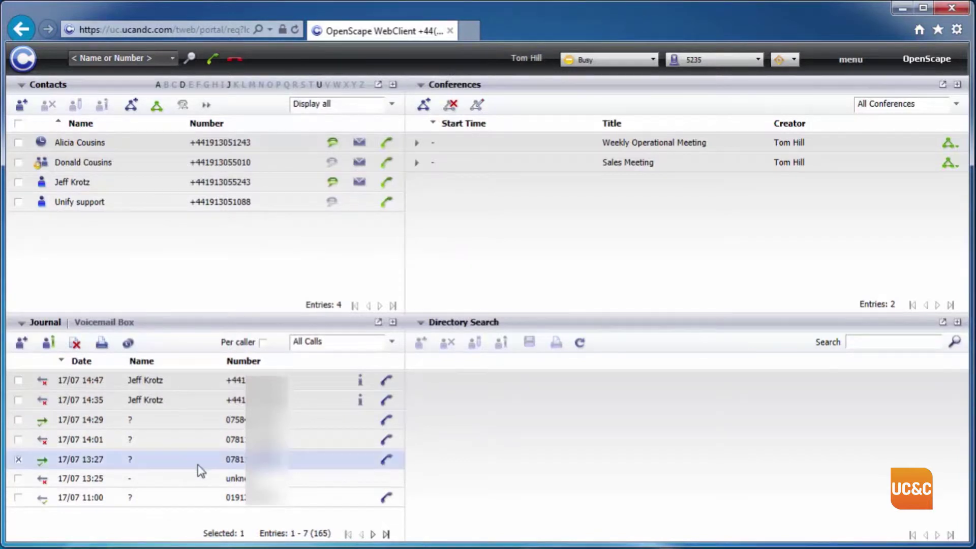
left_click(23, 344)
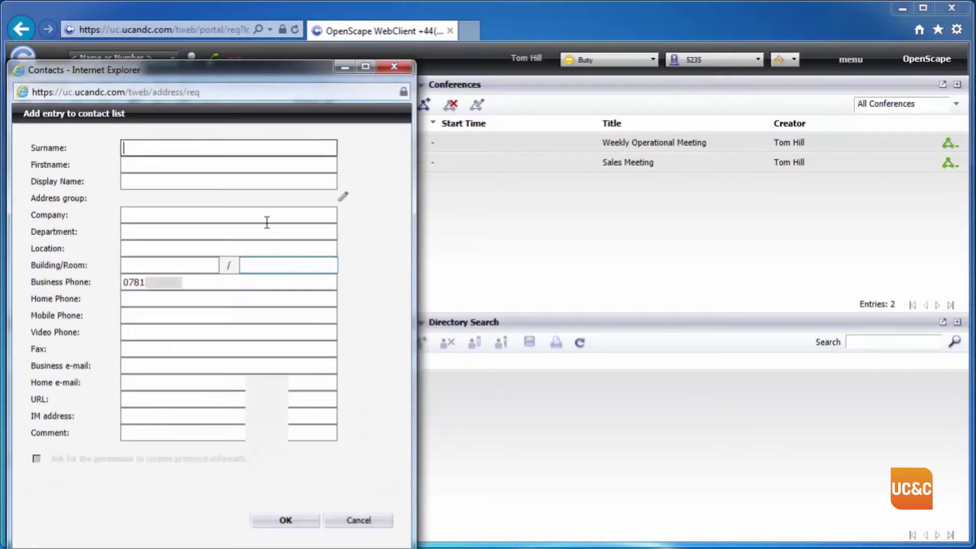
Close the 'Add entry to contact list' form without saving.
left_click(394, 67)
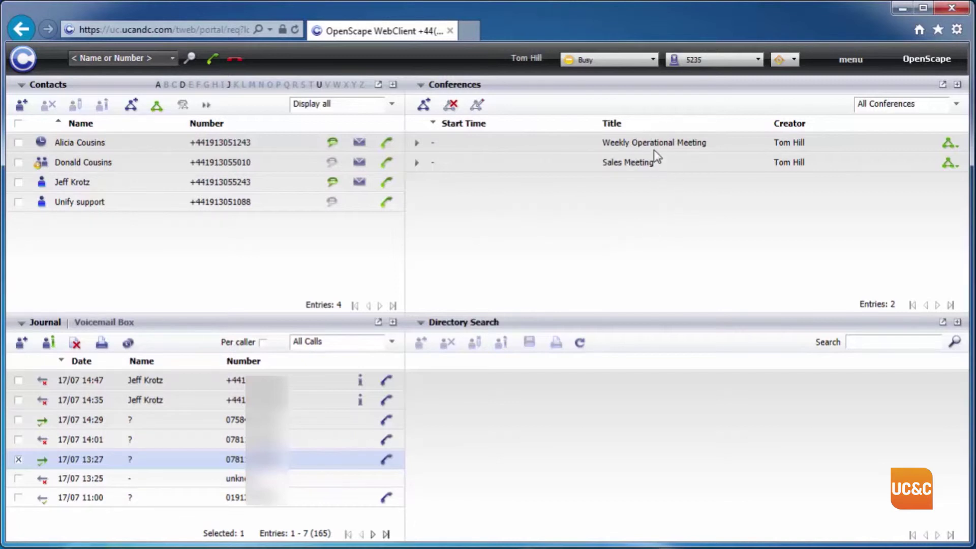
left_click(418, 167)
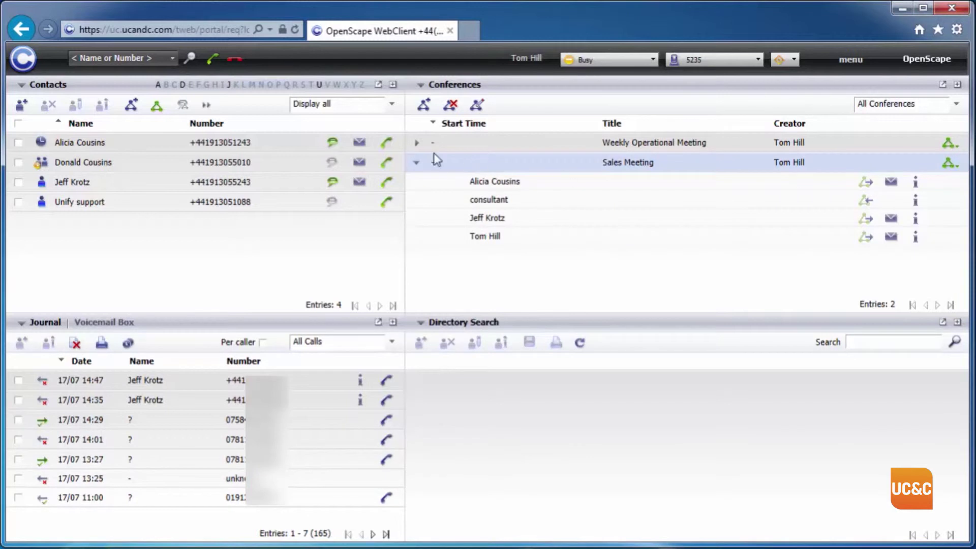
left_click(478, 105)
left_click_drag(259, 23, 277, 24)
left_click_drag(196, 125, 109, 125)
left_click(181, 123)
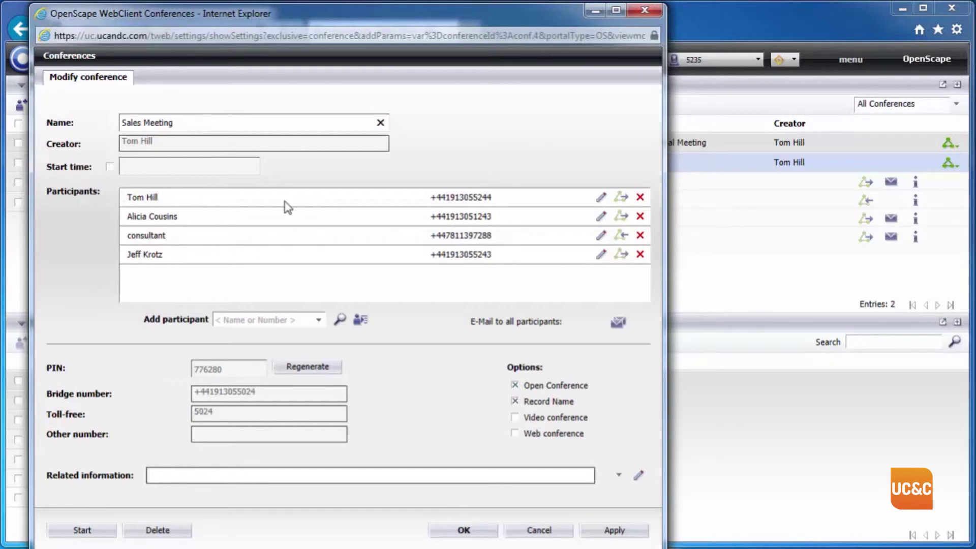
left_click(249, 319)
type("don")
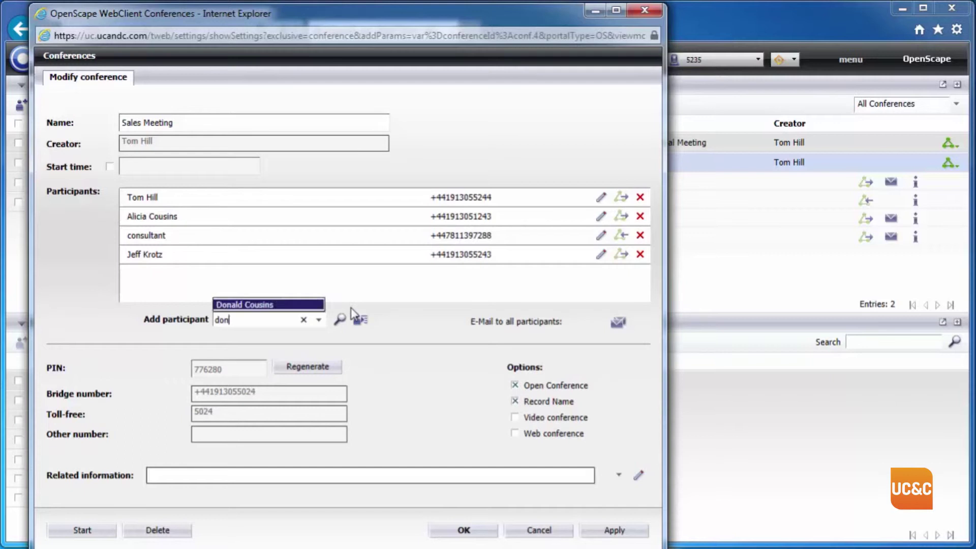
type("a")
key("Return")
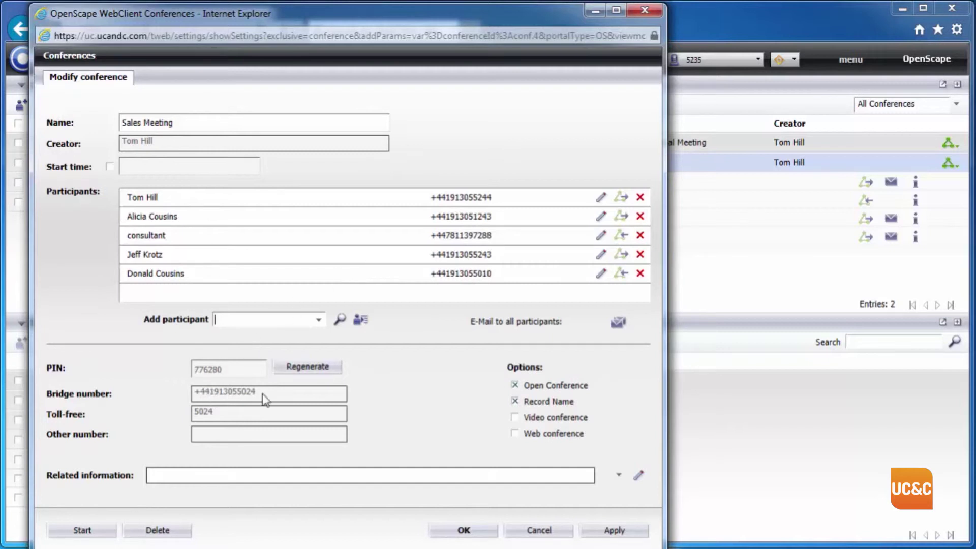
left_click(311, 372)
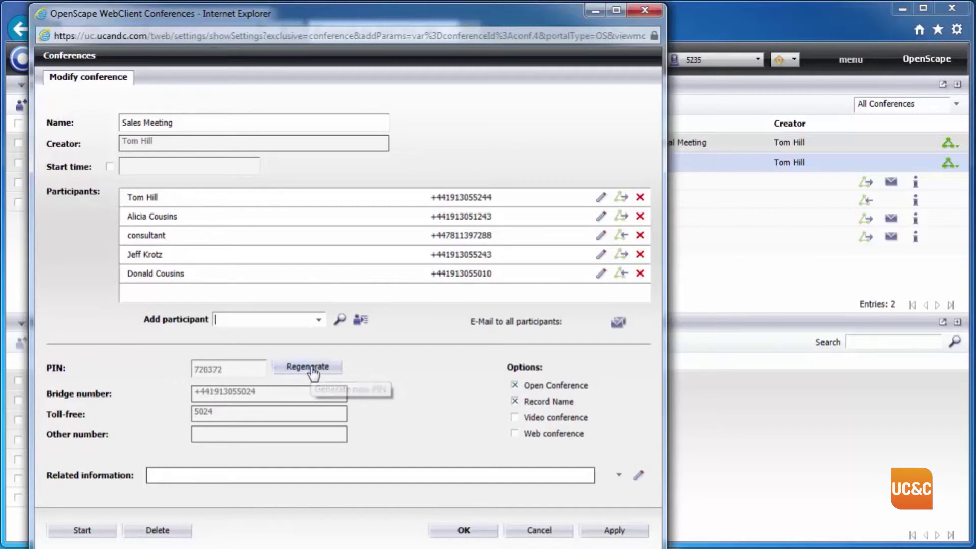
left_click(312, 370)
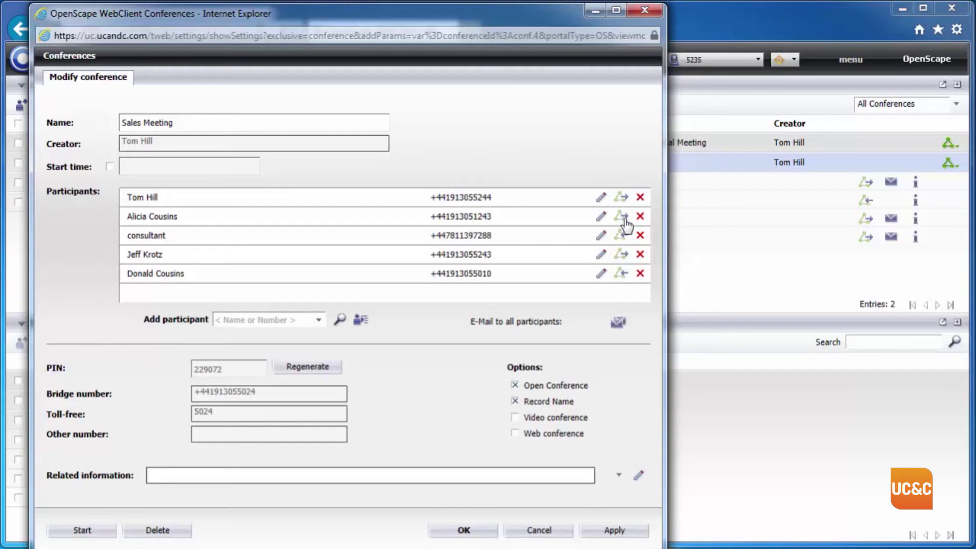
left_click(622, 277)
left_click(375, 317)
left_click(153, 236)
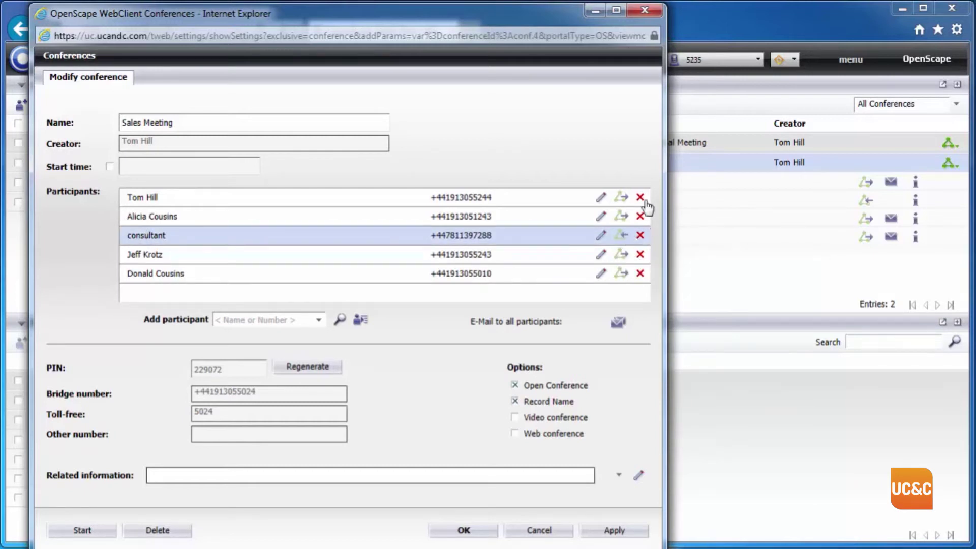
left_click(623, 237)
Make Sales Meeting a closed conference, apply the changes, and close the editor.
mouse_move(587, 393)
left_click(514, 386)
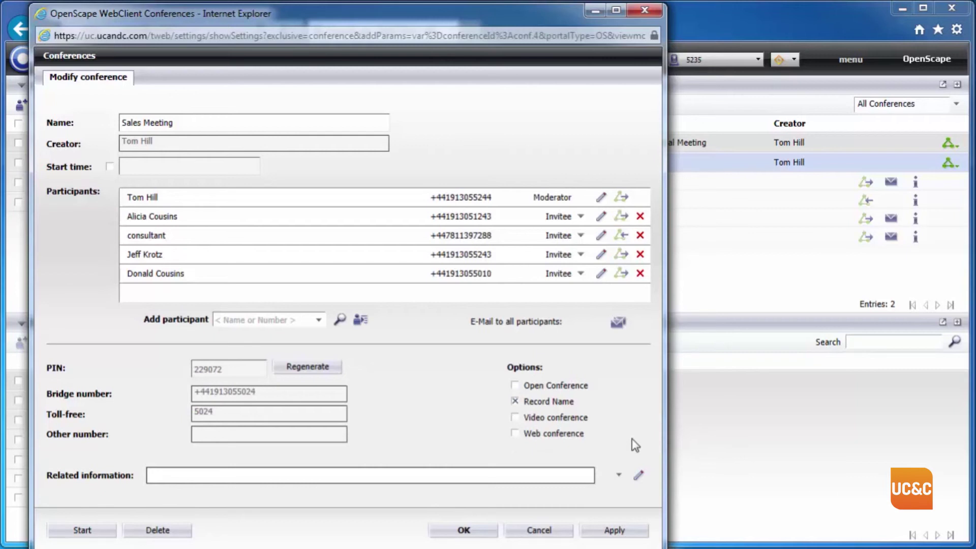
left_click(192, 124)
left_click(288, 127)
left_click(615, 531)
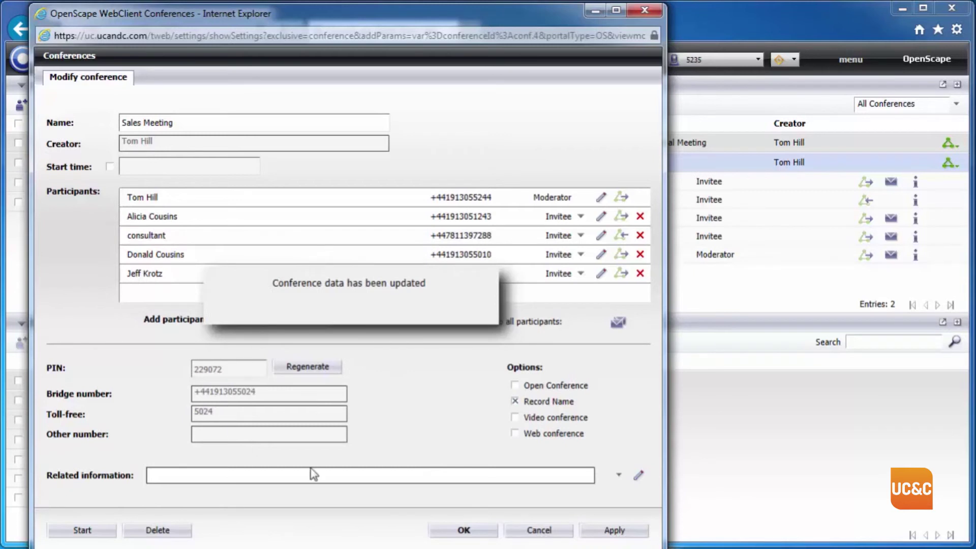
left_click(464, 531)
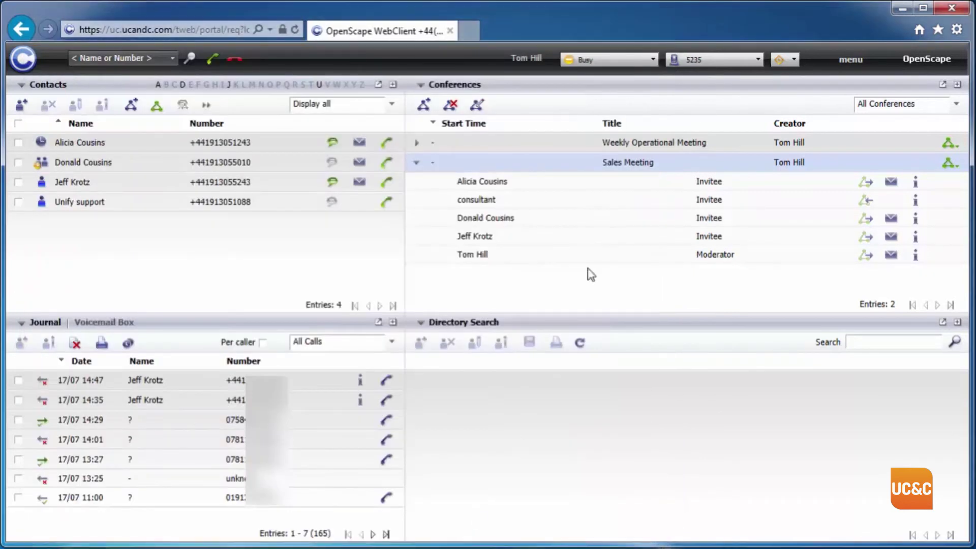
Collapse the Sales Meeting row, leaving Weekly Operational Meeting and Sales Meeting listed.
left_click(416, 163)
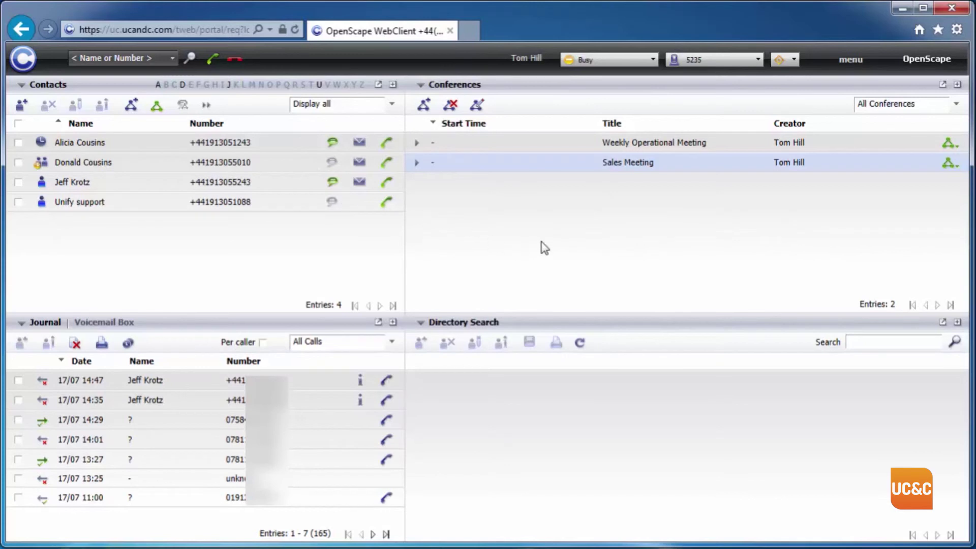
left_click(852, 62)
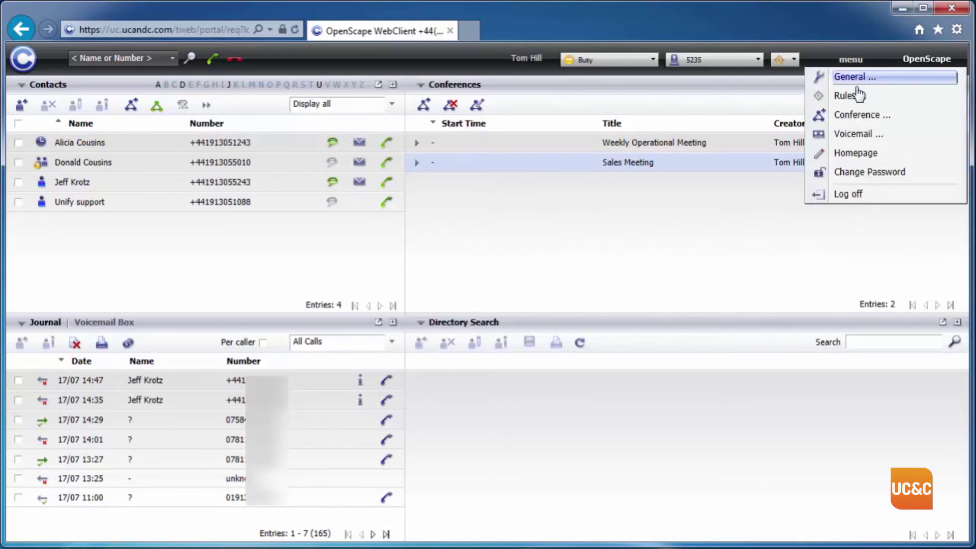
left_click(857, 97)
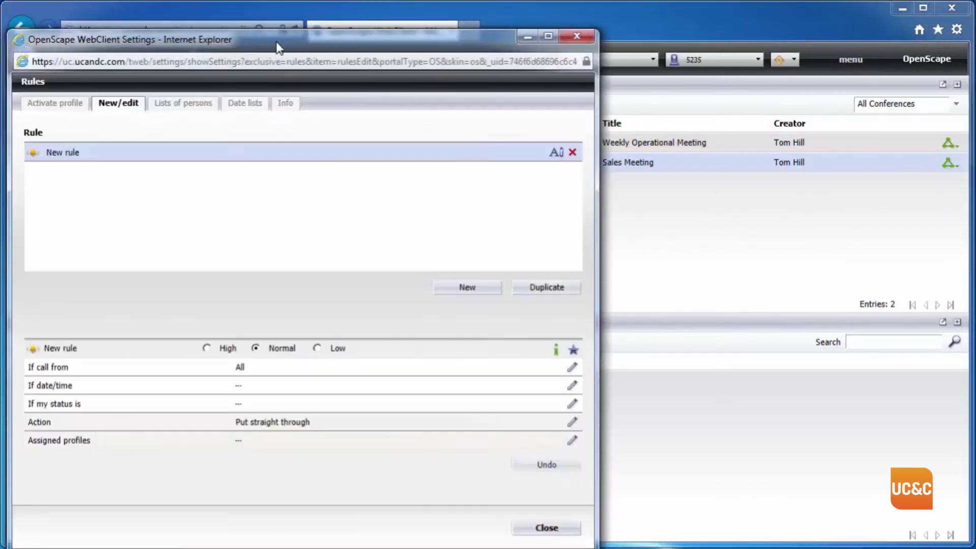
left_click_drag(254, 45, 310, 48)
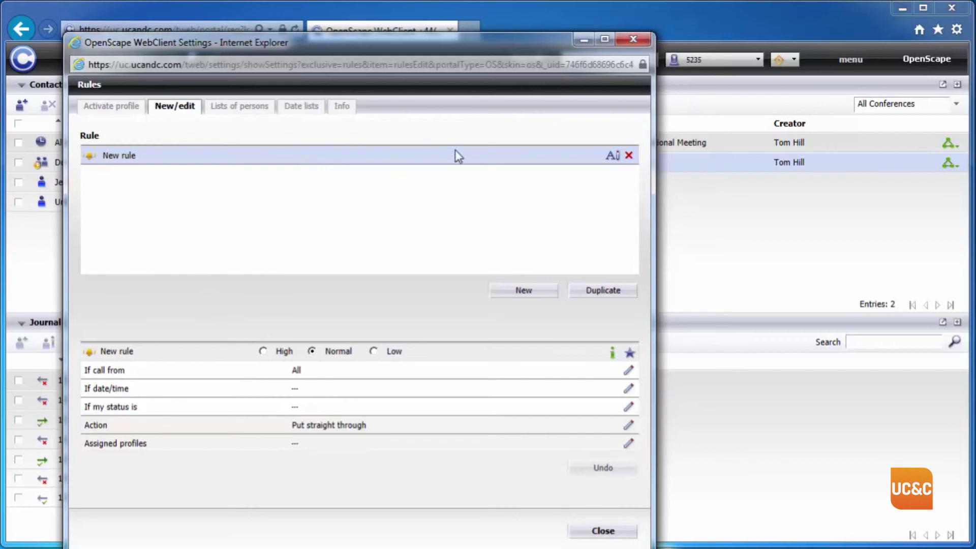
left_click_drag(513, 43, 613, 110)
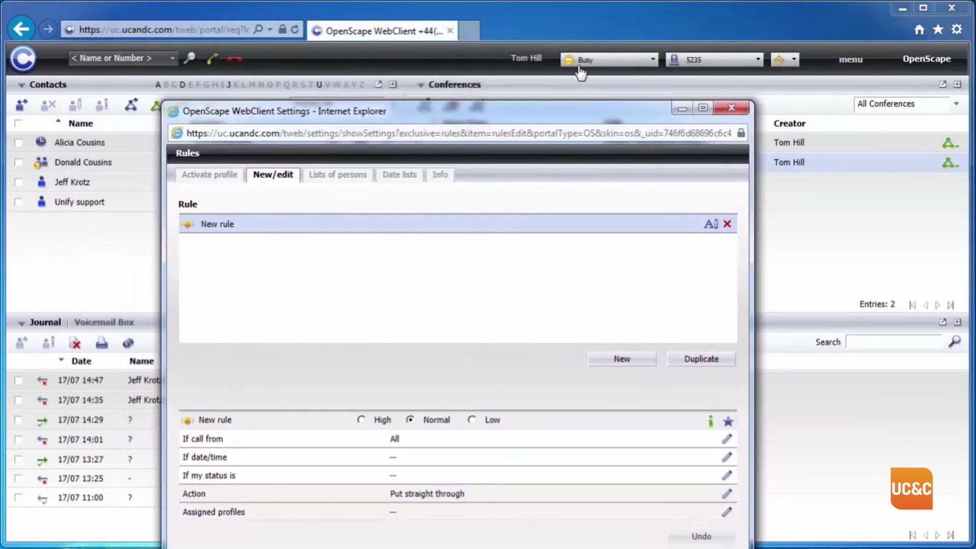
left_click_drag(497, 116, 483, 87)
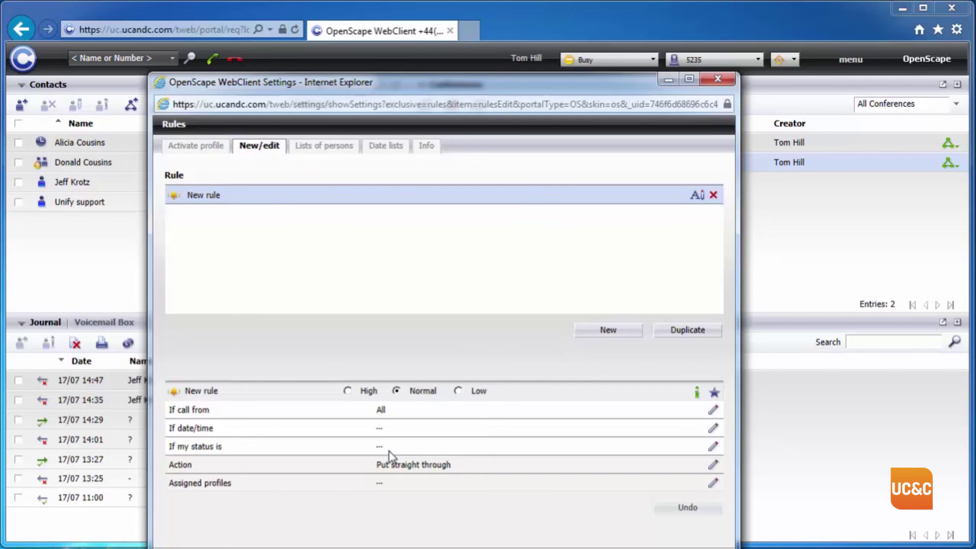
left_click_drag(498, 101, 503, 58)
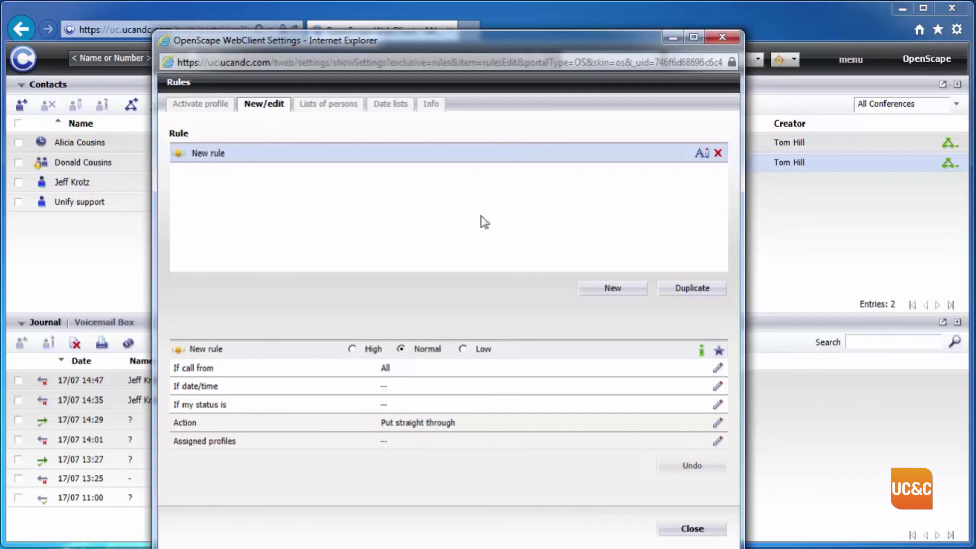
left_click(722, 37)
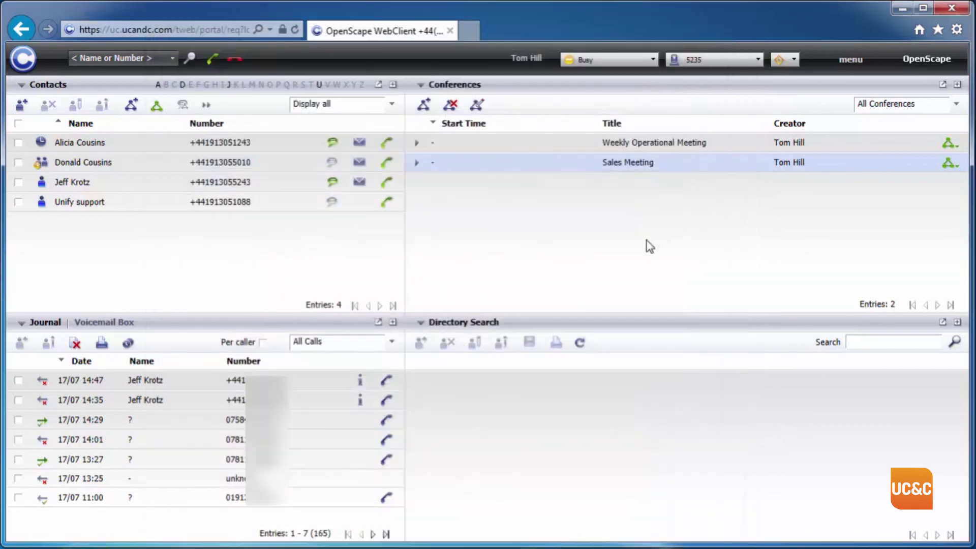